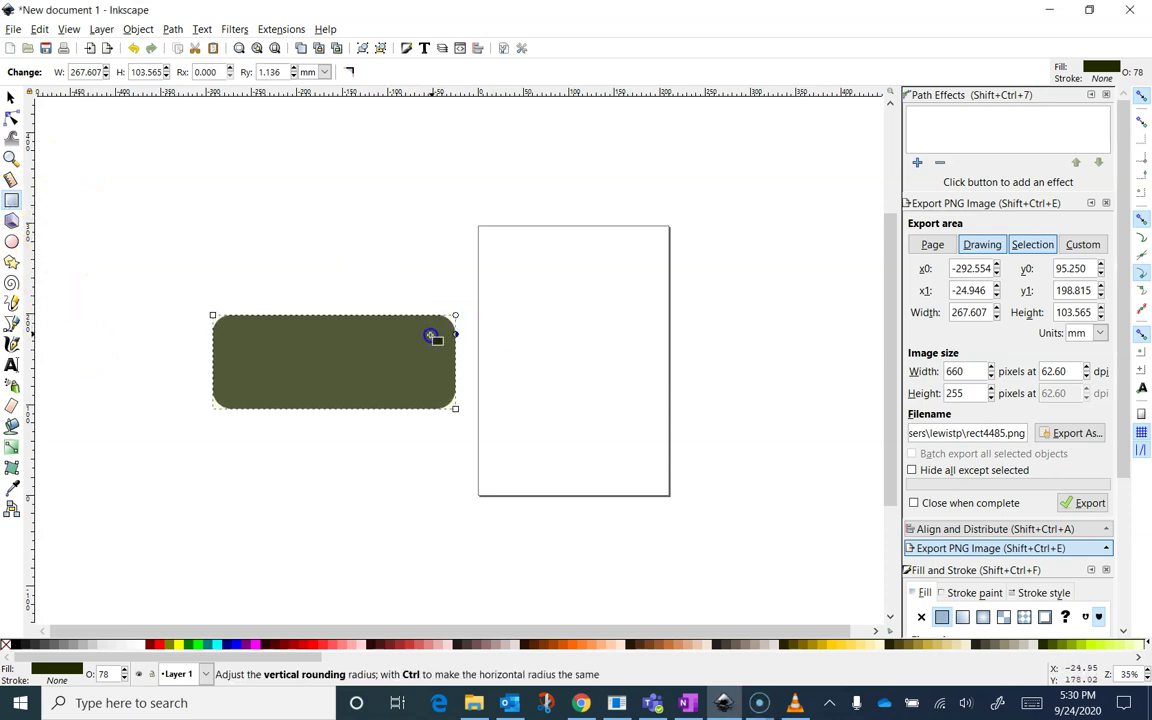
Step: Increase the olive rectangle's vertical corner radius to 30.618 mm for a pill-like shape
left_click_drag(428, 337, 425, 345)
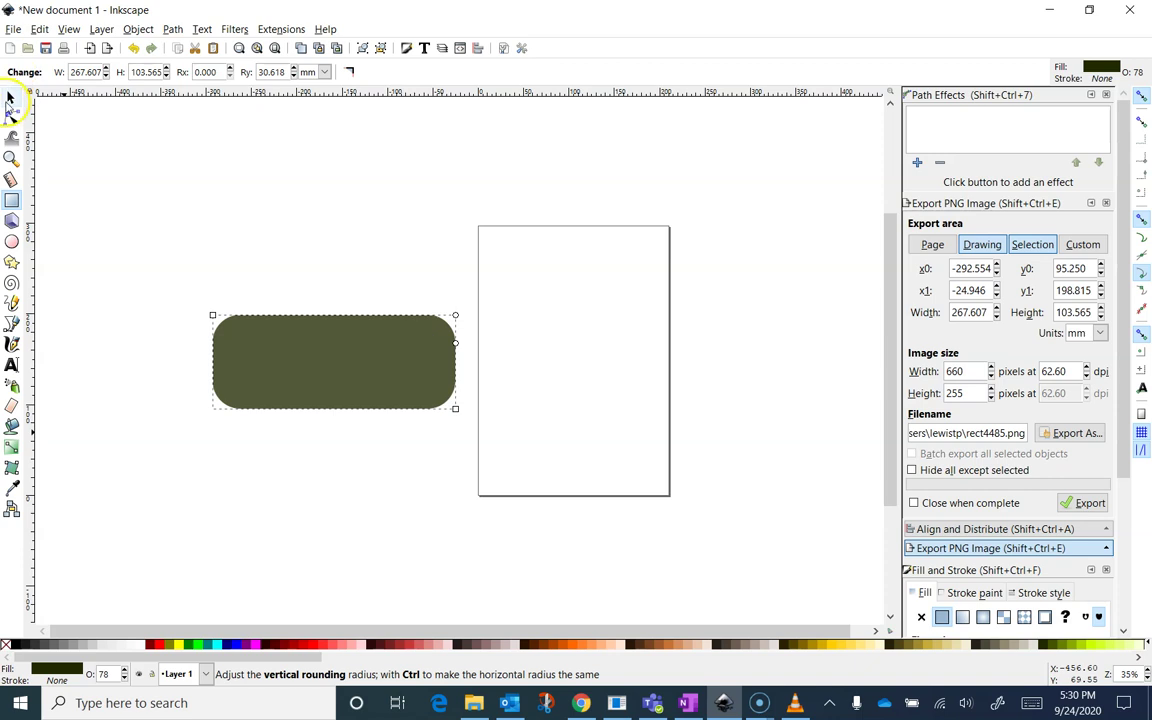
left_click(10, 98)
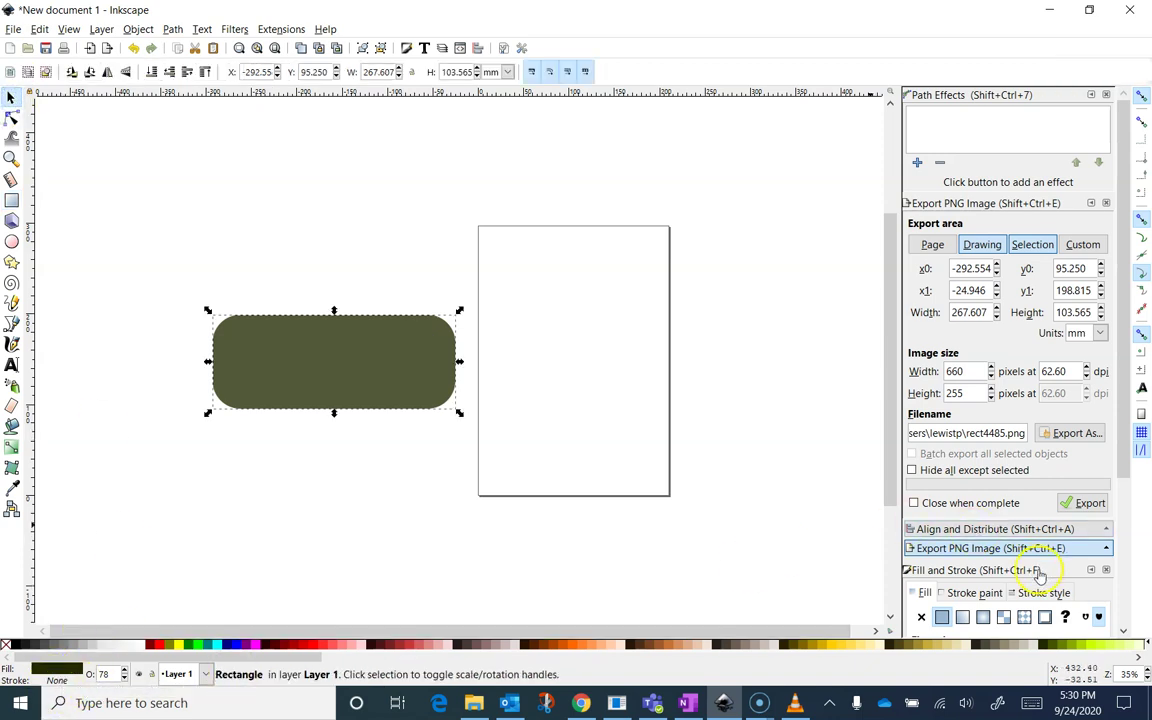
Step: Set the rounded rectangle's opacity to 100% so it shows solid dark olive
scroll(1036, 576, "down", 3)
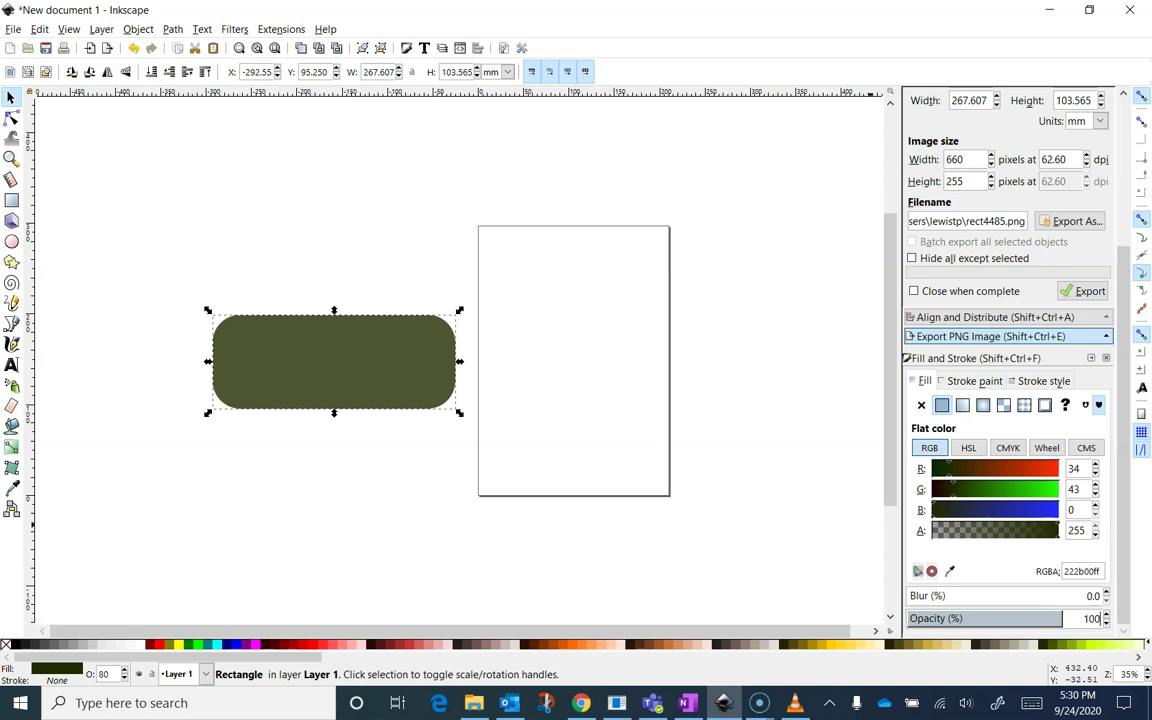
key("Return")
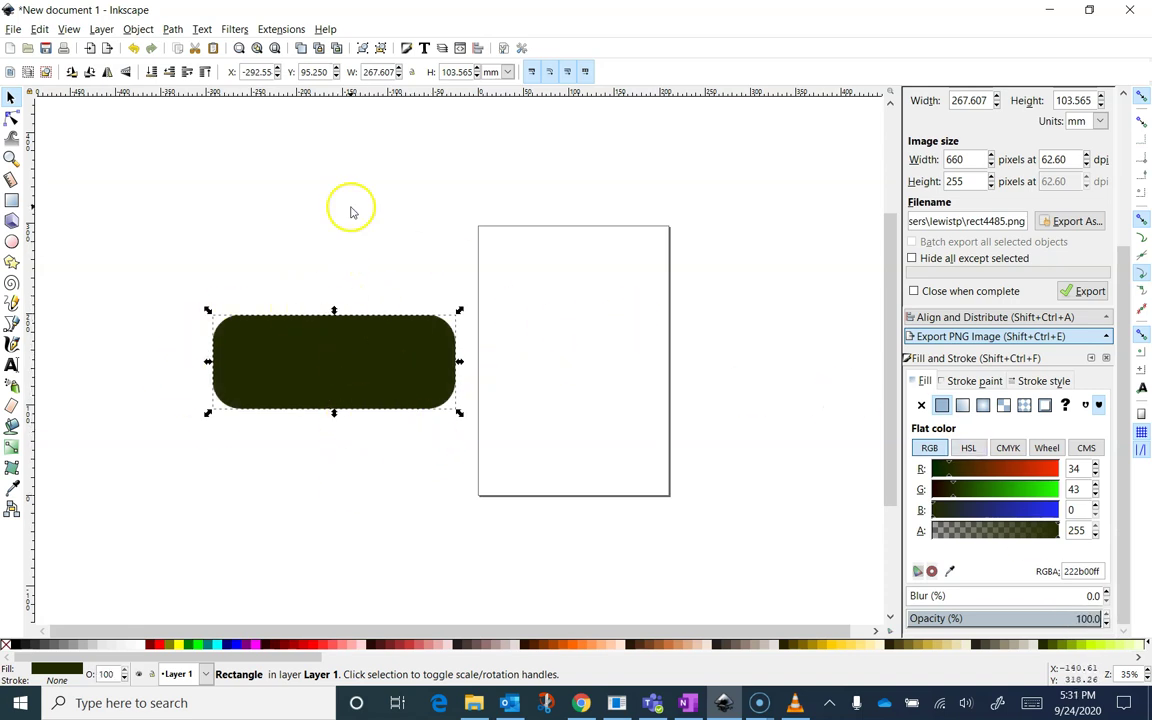
Step: Draw a vertical gradient across the rounded rectangle's outline
left_click(12, 451)
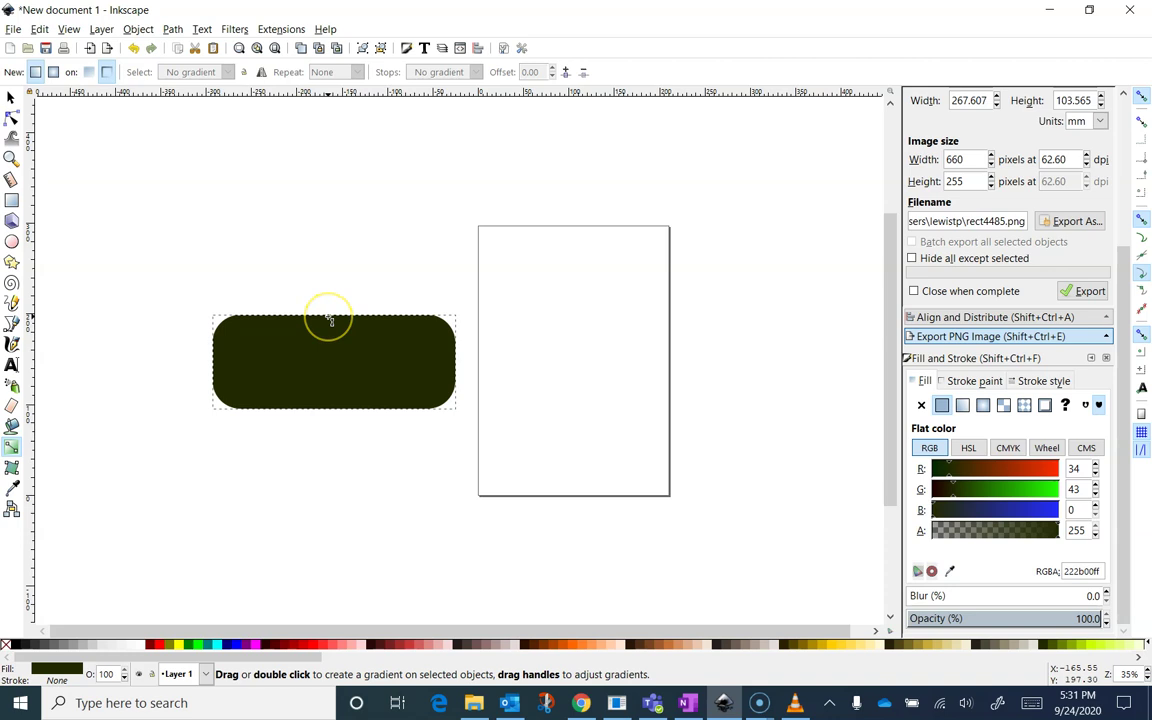
left_click_drag(328, 318, 328, 409)
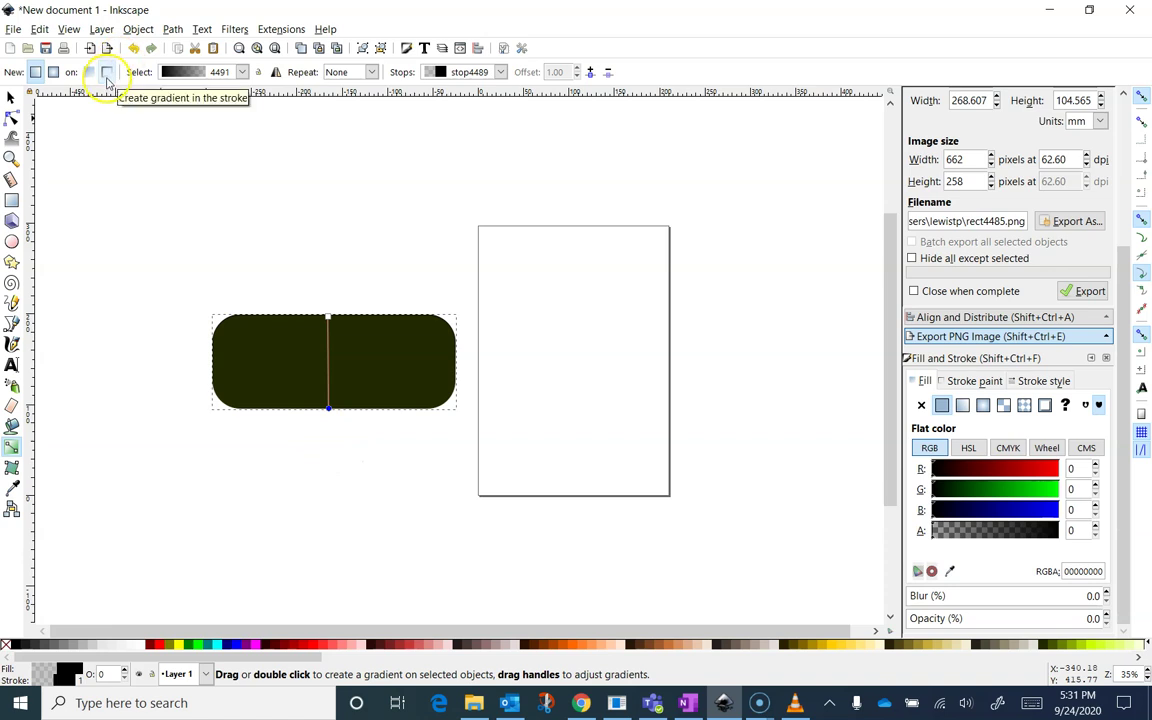
left_click(97, 652)
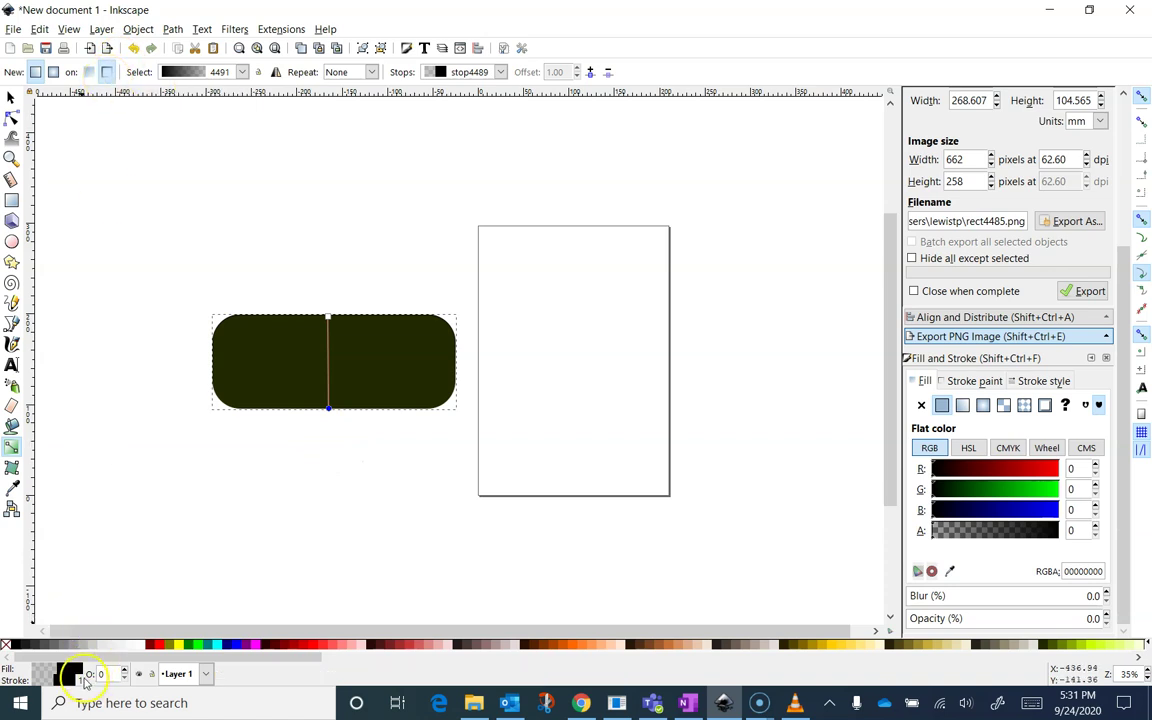
Step: Set the rectangle's stroke width to 6 mm
right_click(82, 680)
left_click_drag(118, 470, 124, 528)
left_click(124, 528)
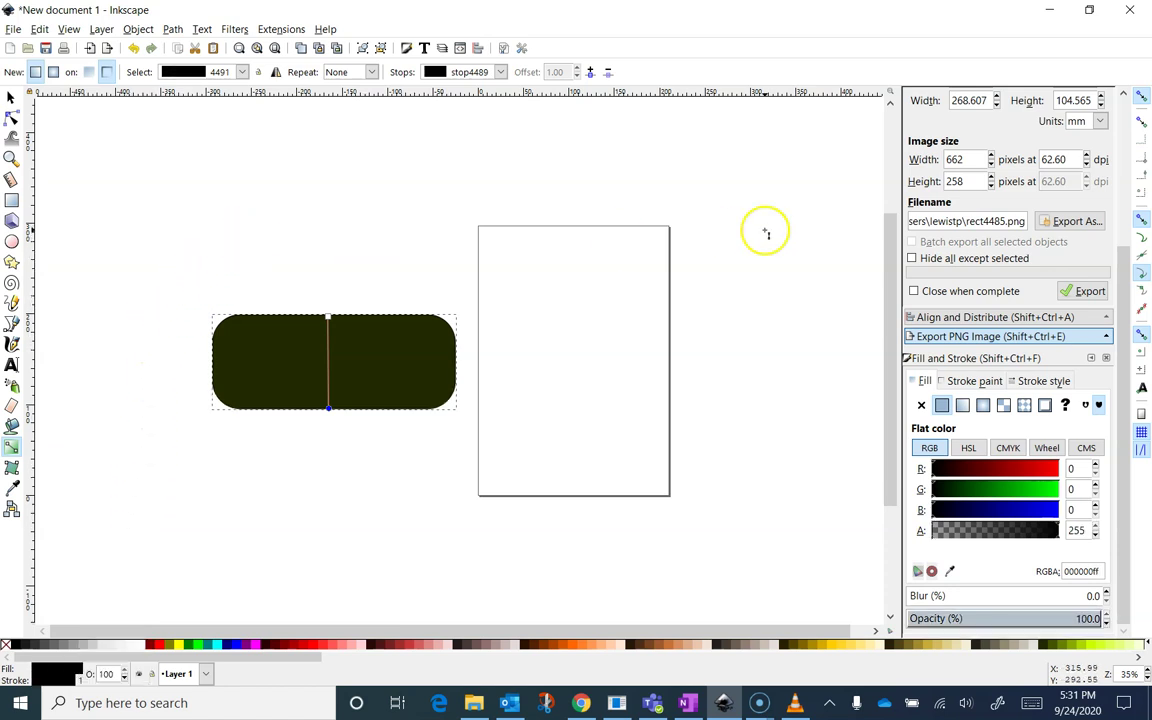
left_click(985, 385)
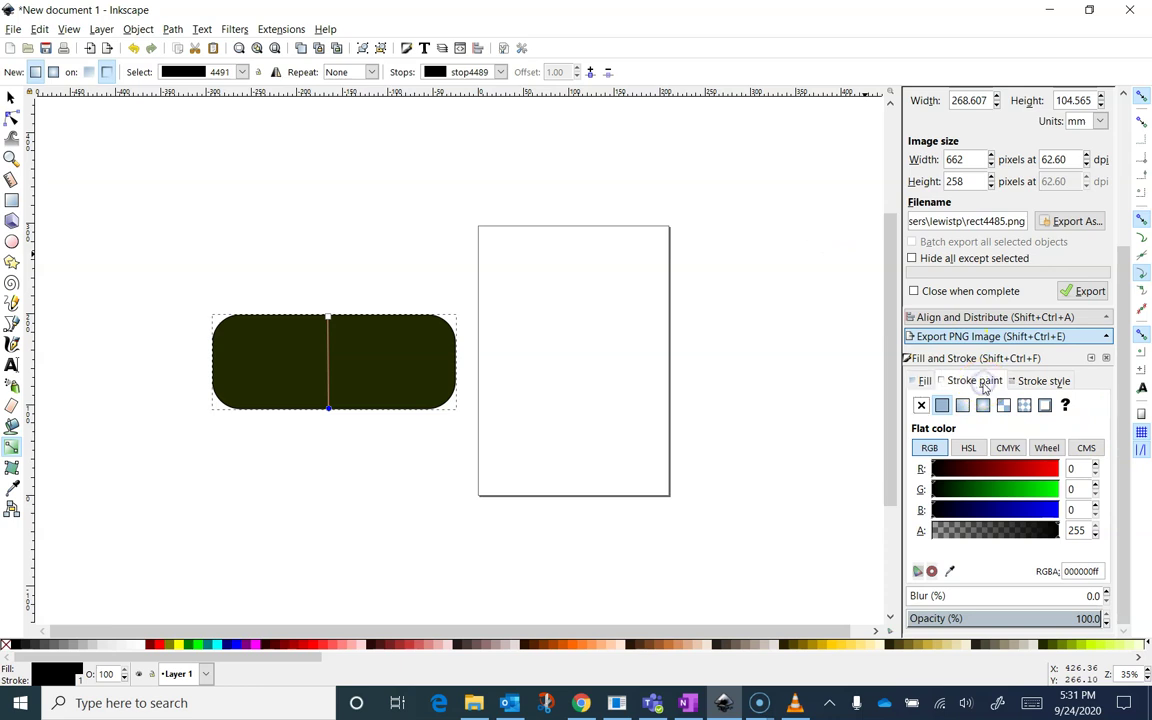
left_click(1040, 381)
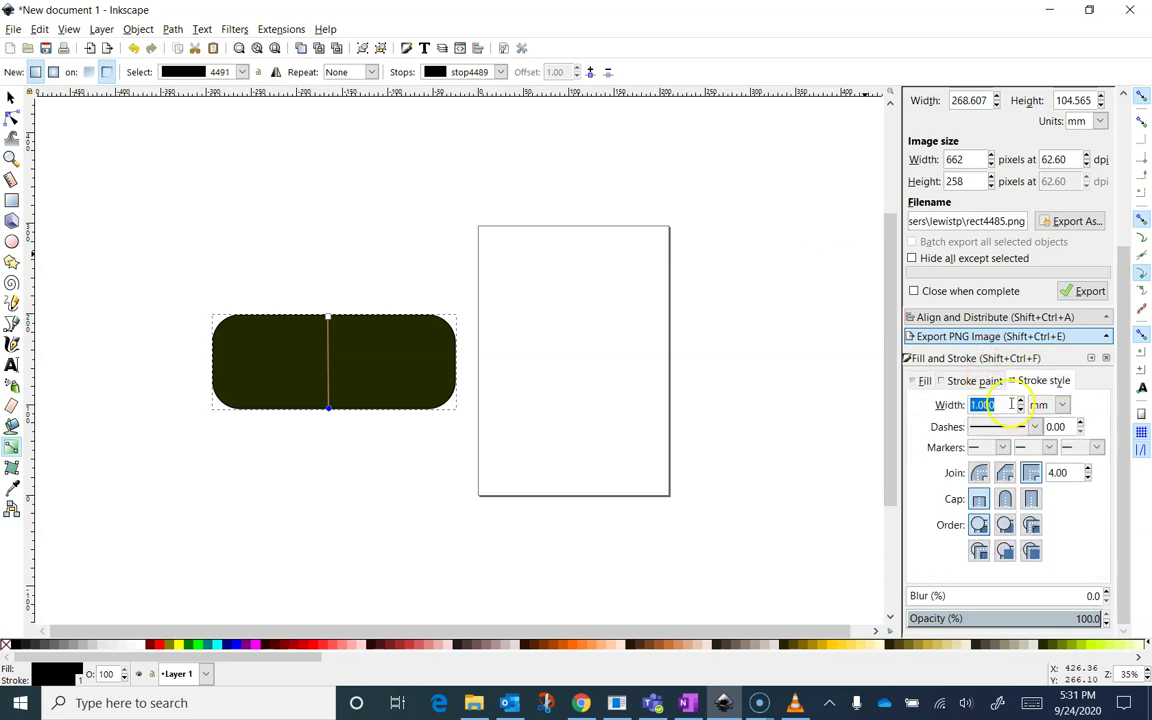
type("6")
key("Return")
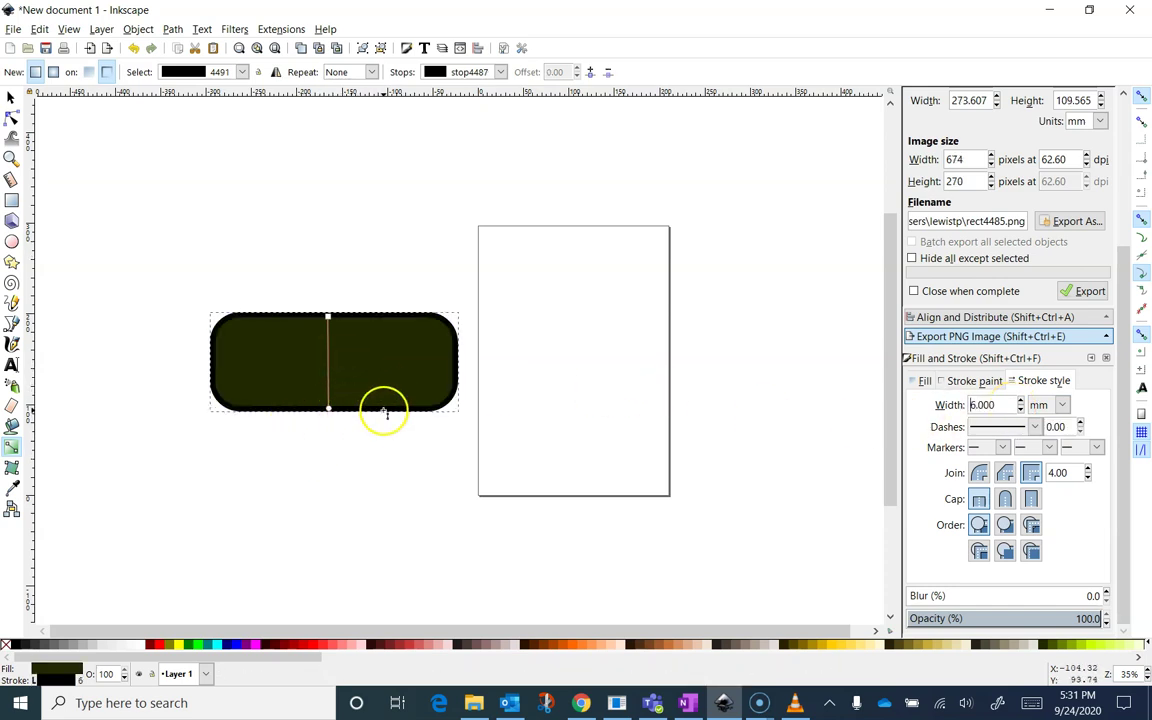
Step: Fill the rectangle with a vertical gradient from light yellow at top to dark gold #554400 at bottom
left_click(87, 73)
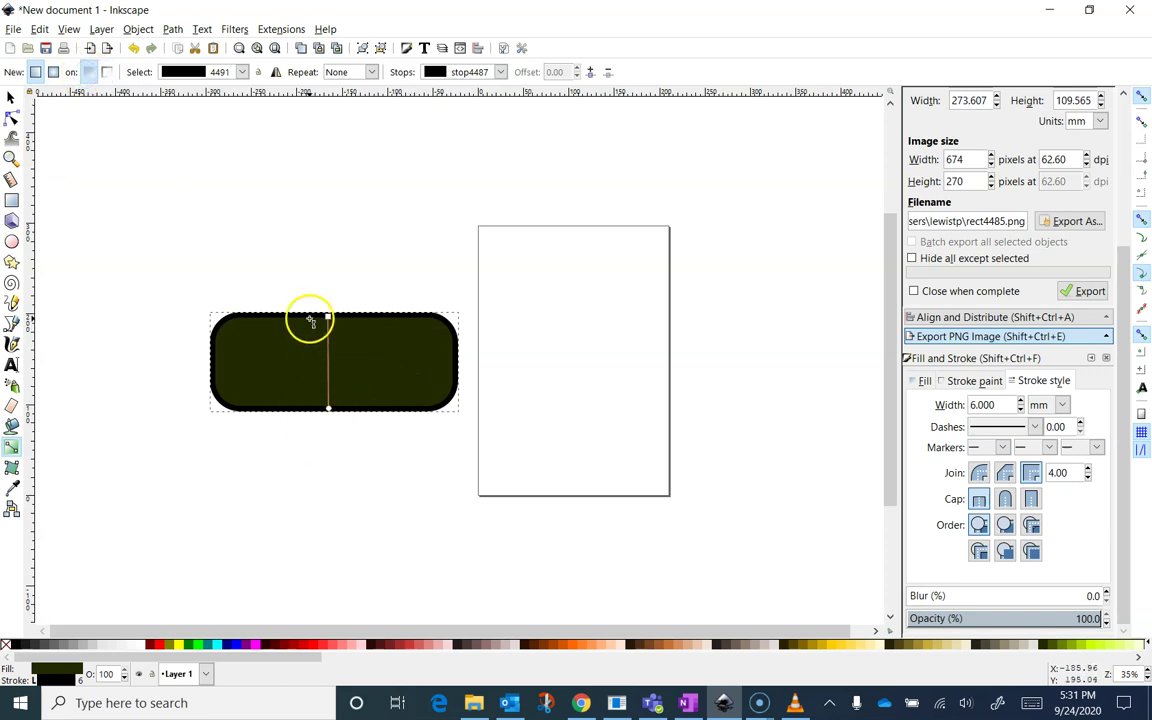
left_click_drag(311, 320, 308, 403)
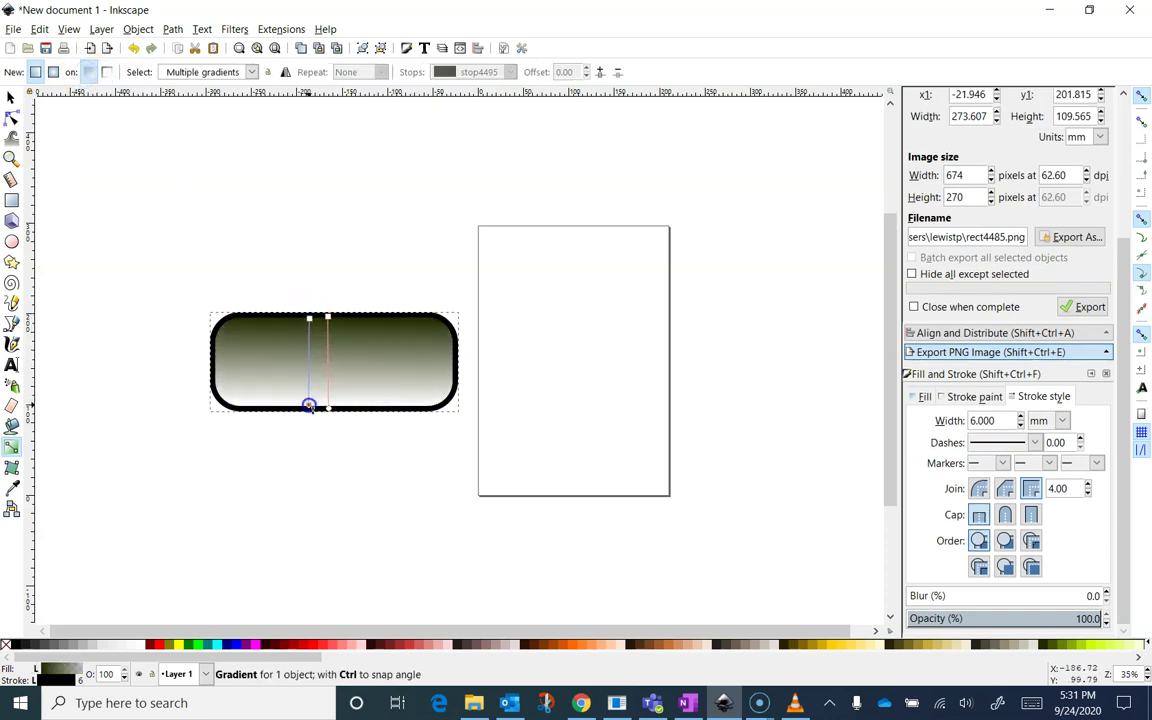
left_click(330, 411)
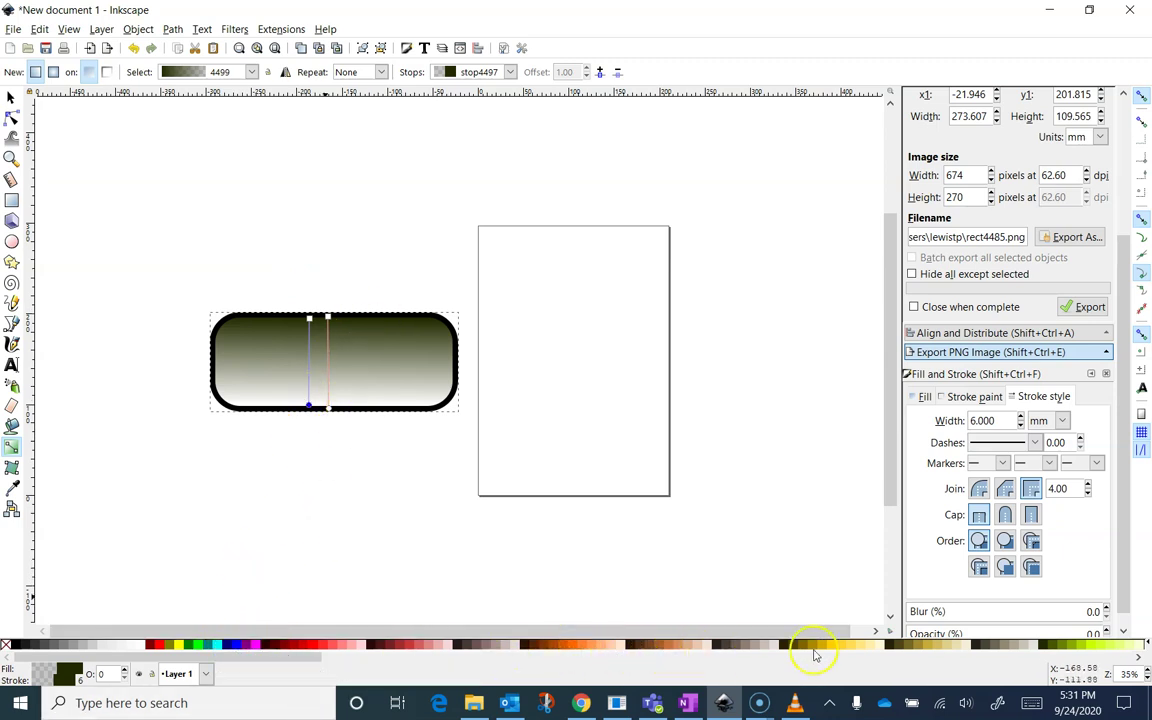
left_click(310, 320)
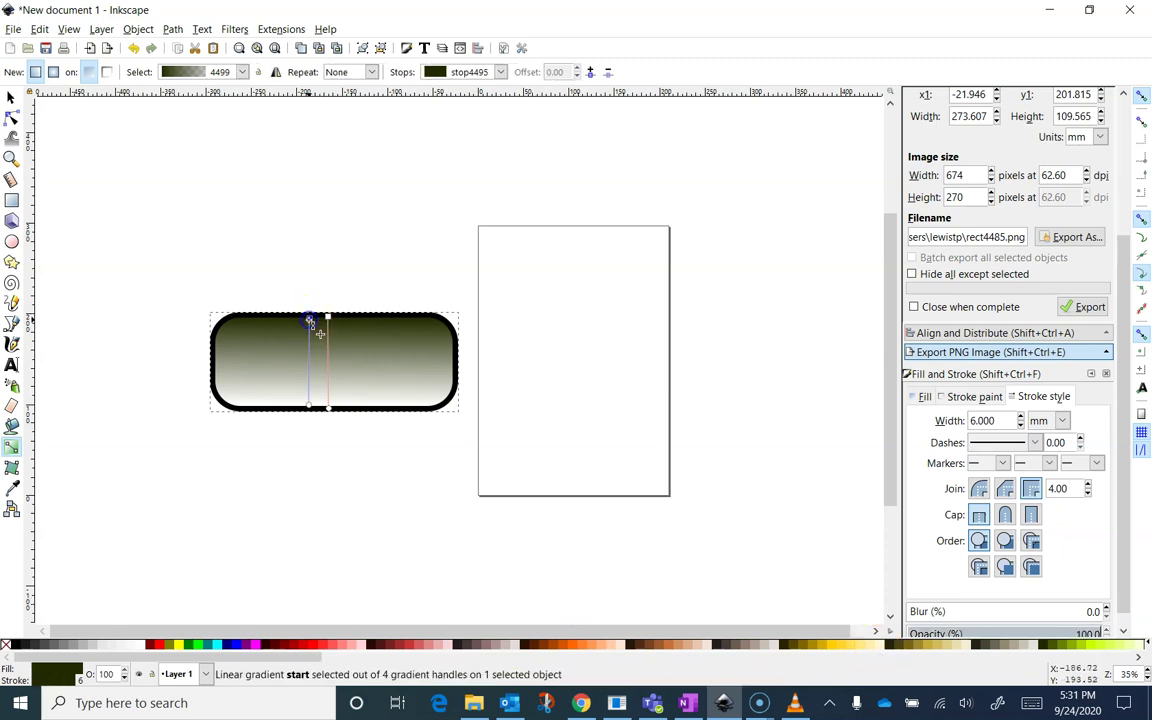
left_click(865, 648)
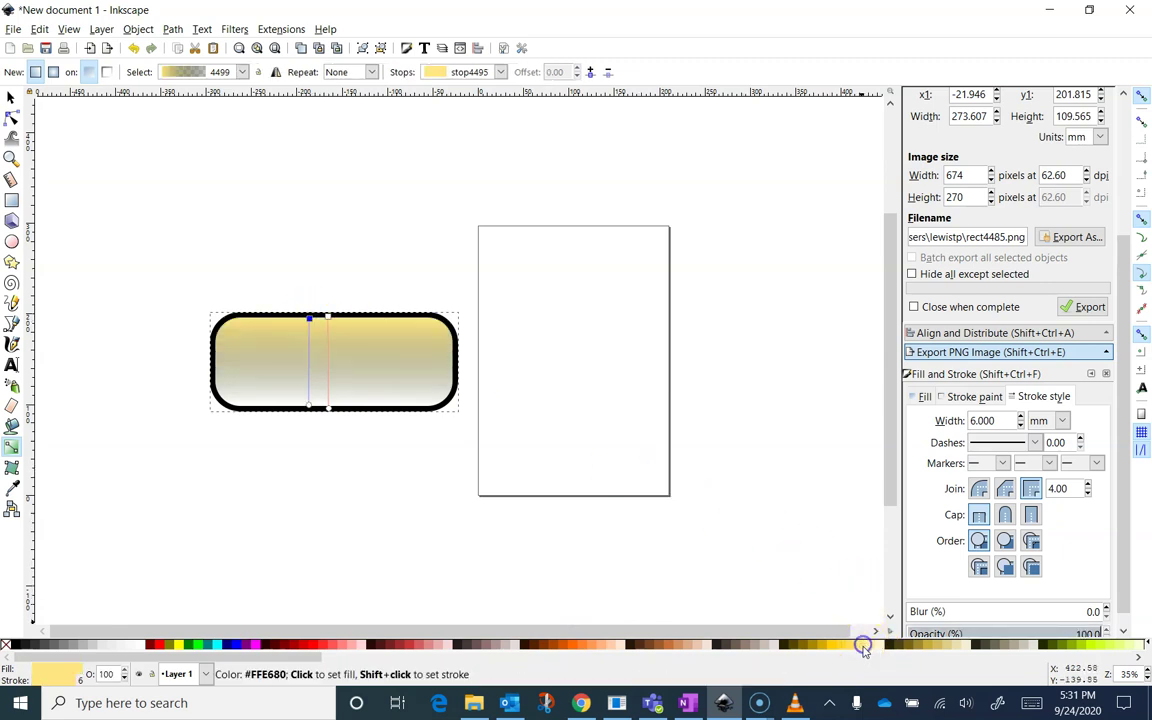
left_click(310, 407)
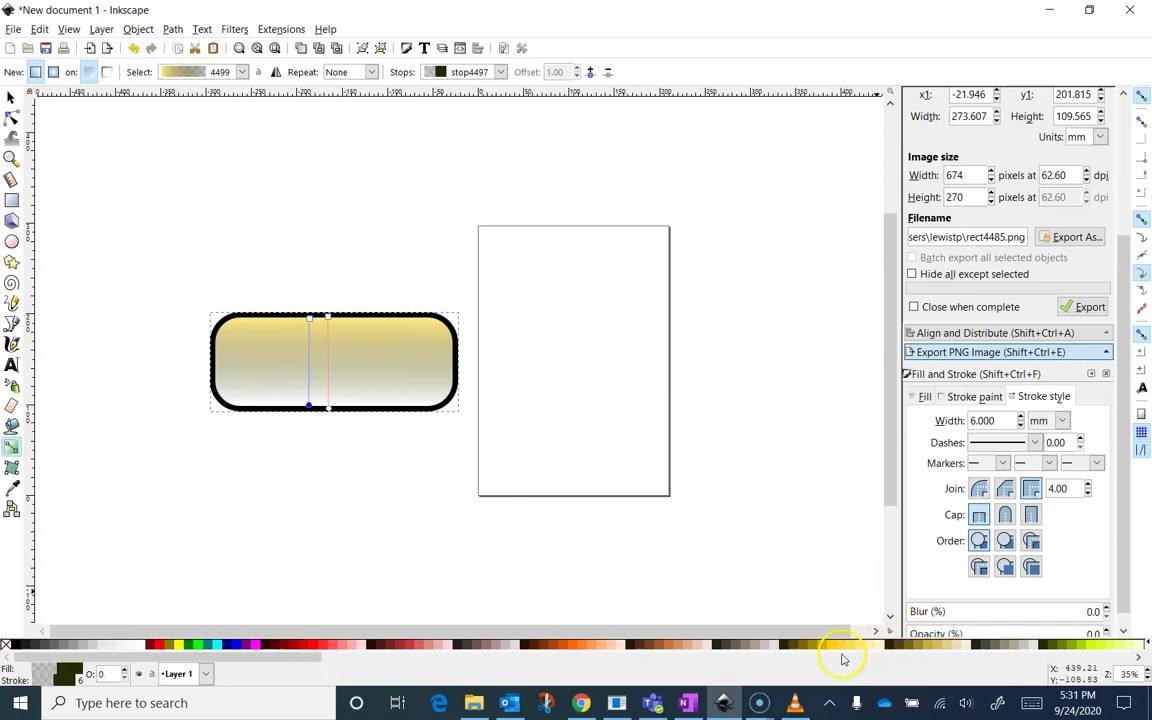
left_click(797, 647)
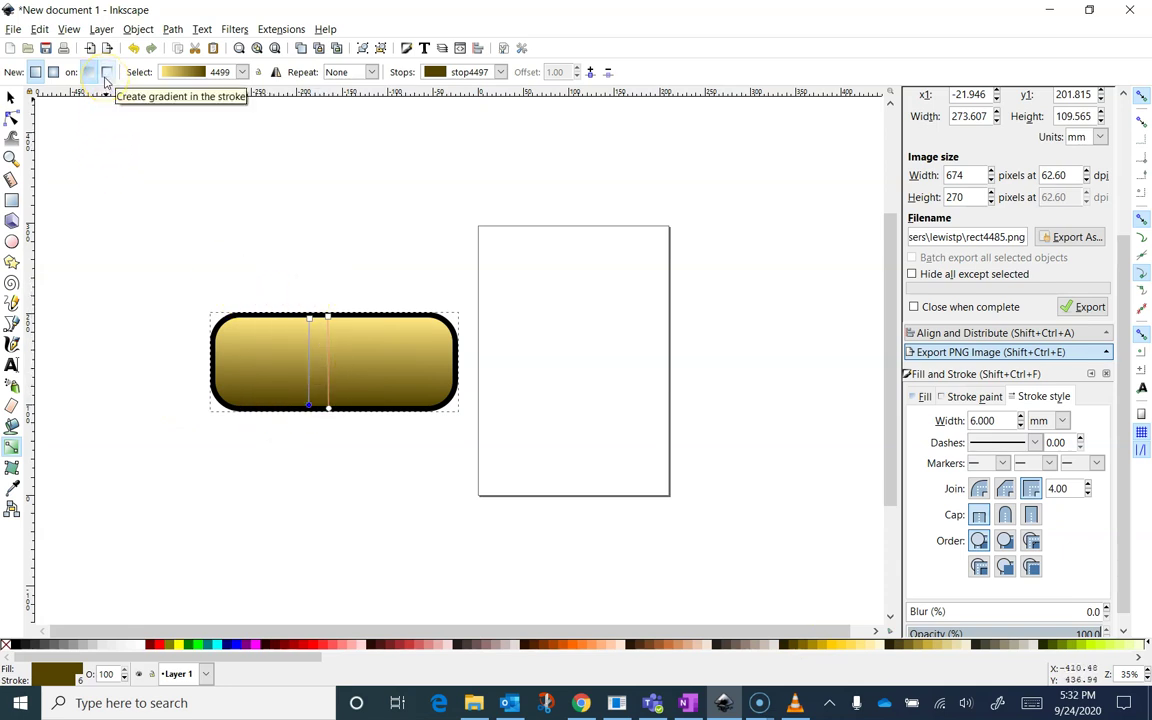
Step: Colour the outline gradient from olive #806600 at top to light yellow at bottom
left_click(421, 360)
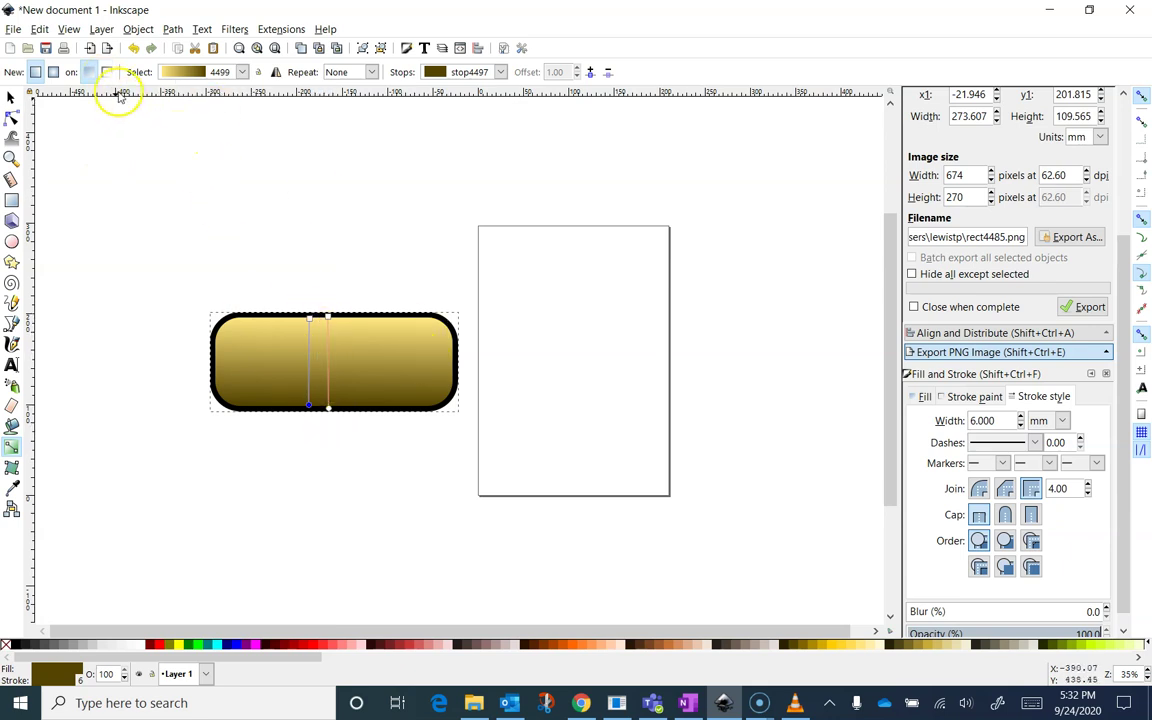
left_click(327, 318)
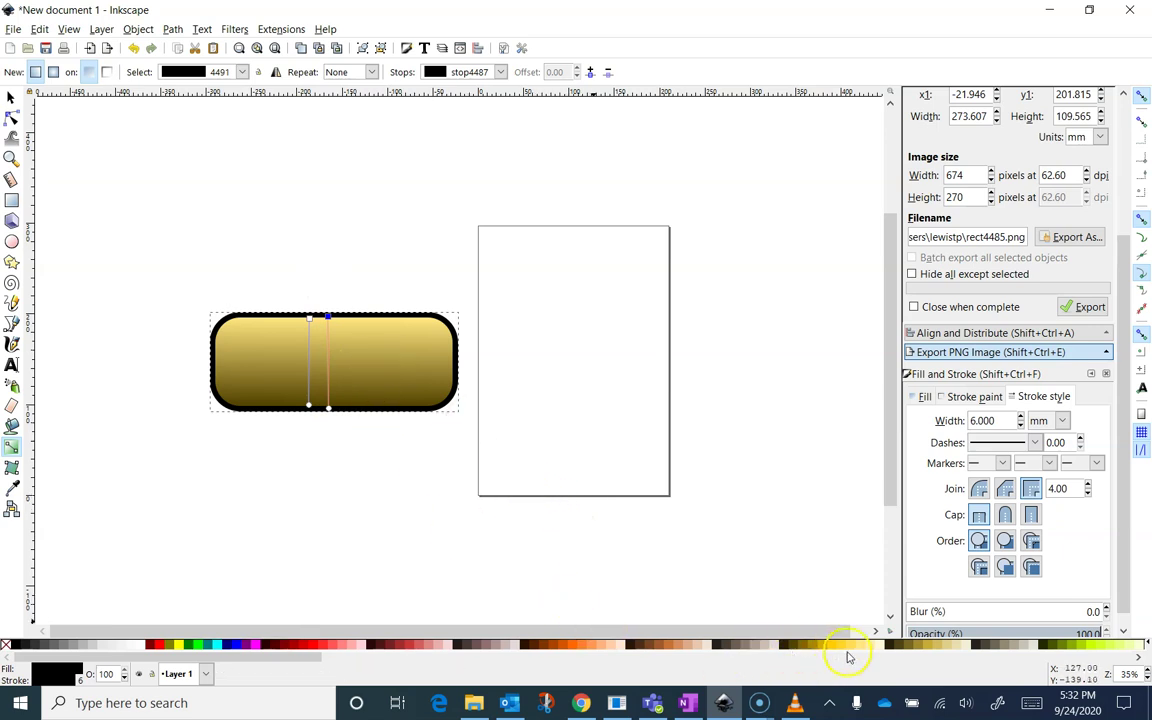
left_click(798, 648)
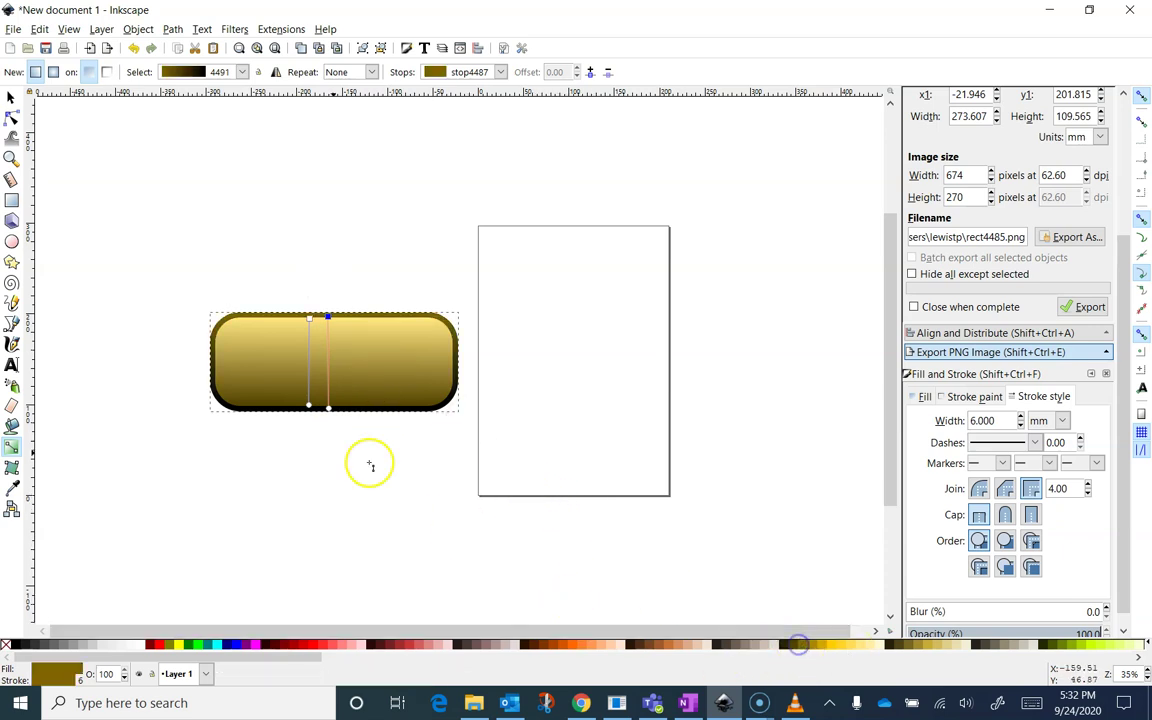
left_click(329, 410)
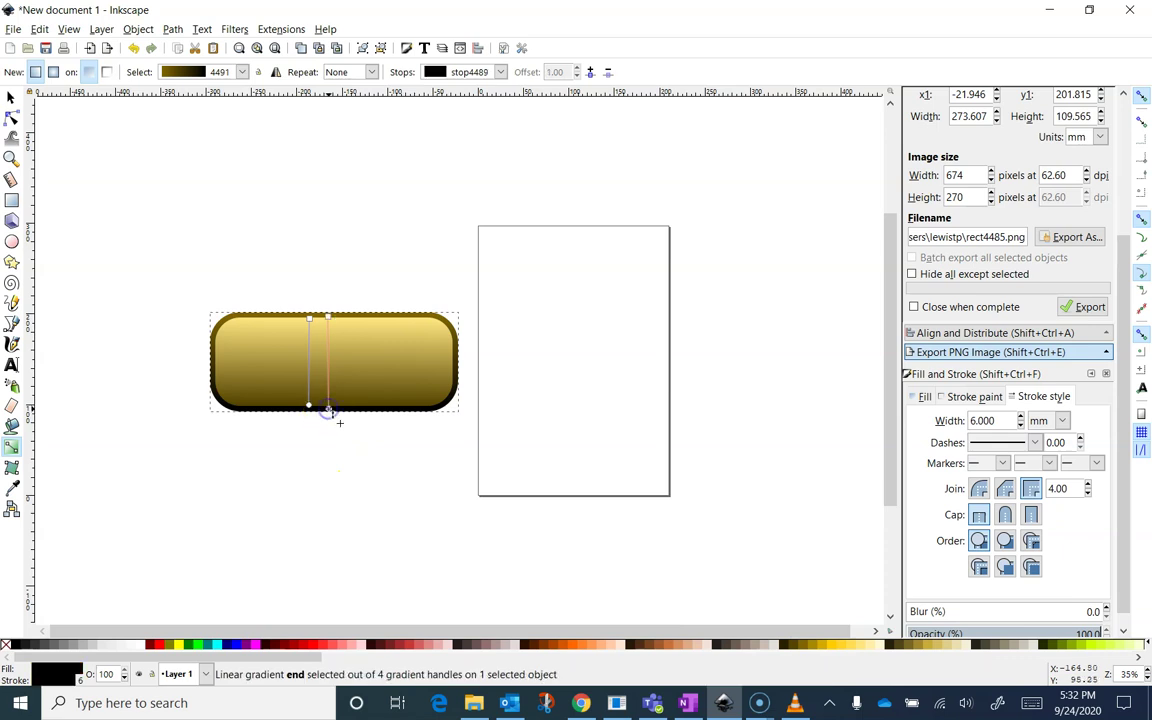
left_click(862, 646)
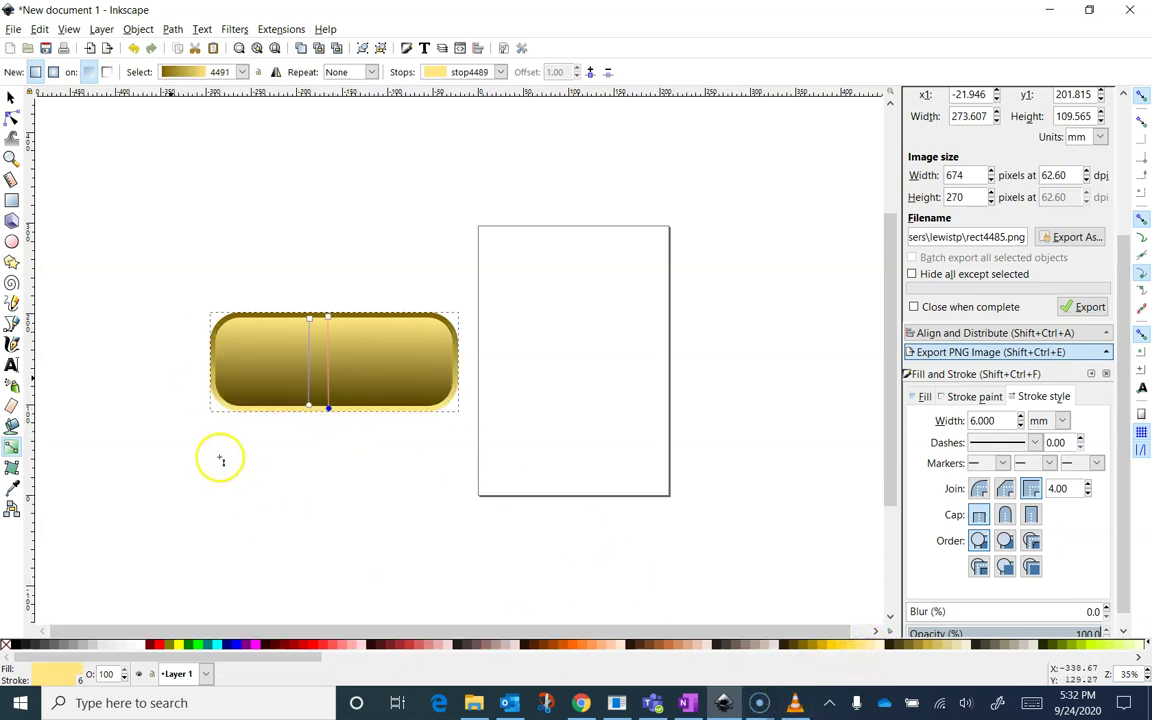
Step: Move the pill up toward the top-left of the canvas
left_click(402, 511)
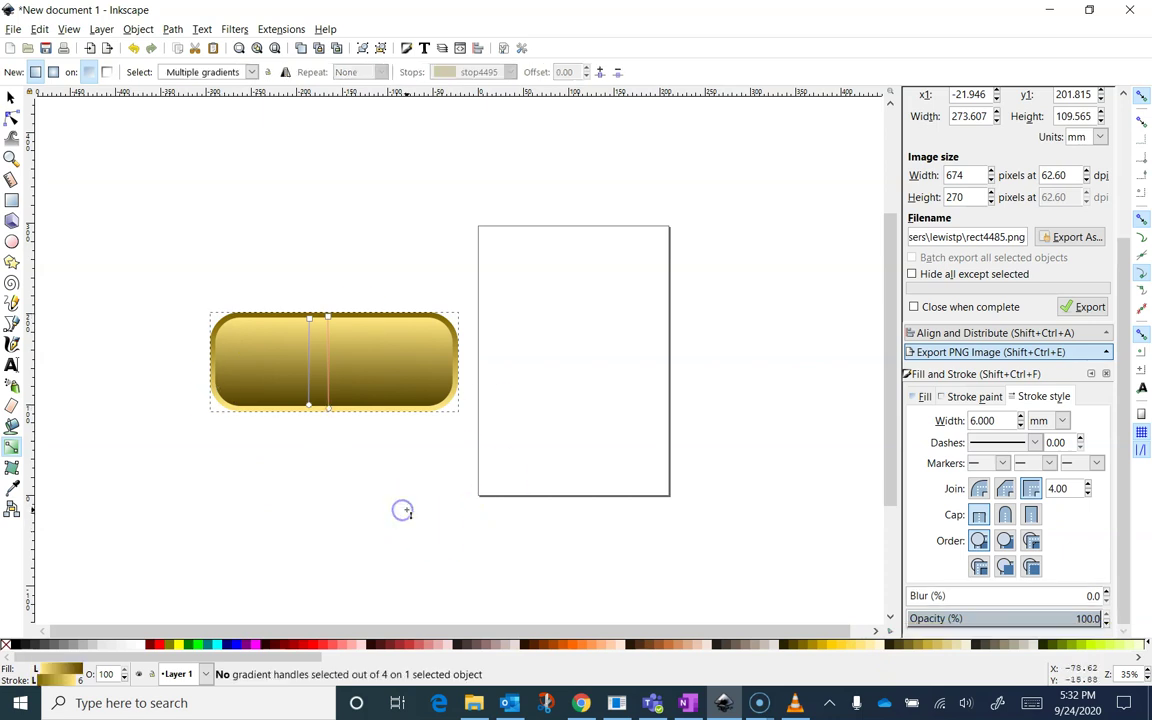
left_click(11, 98)
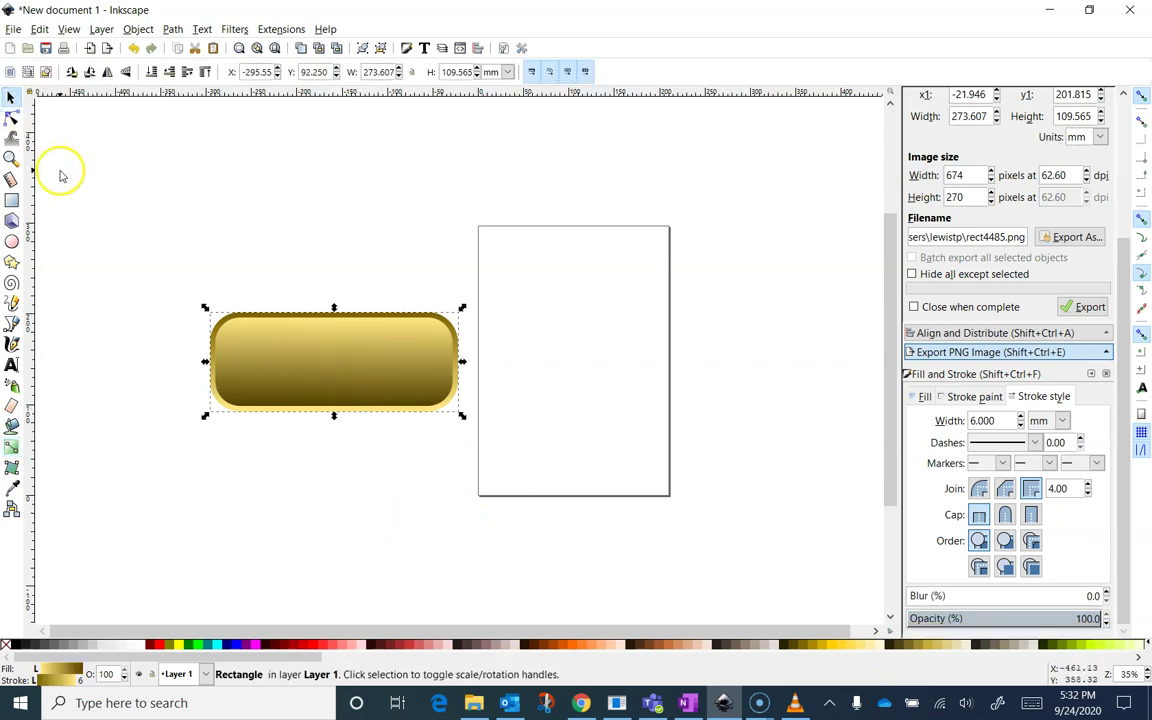
left_click_drag(313, 370, 193, 249)
Step: Draw a pale yellow ellipse, about 197 × 174 mm with no outline, below the pill
left_click(307, 418)
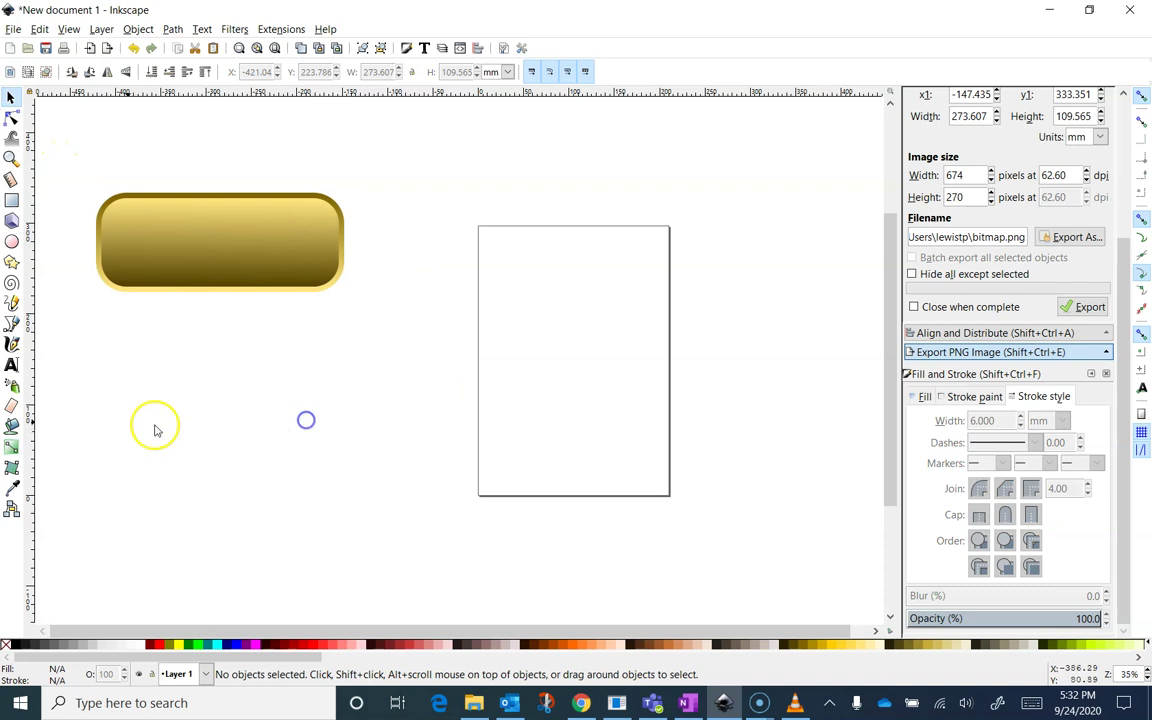
left_click(11, 241)
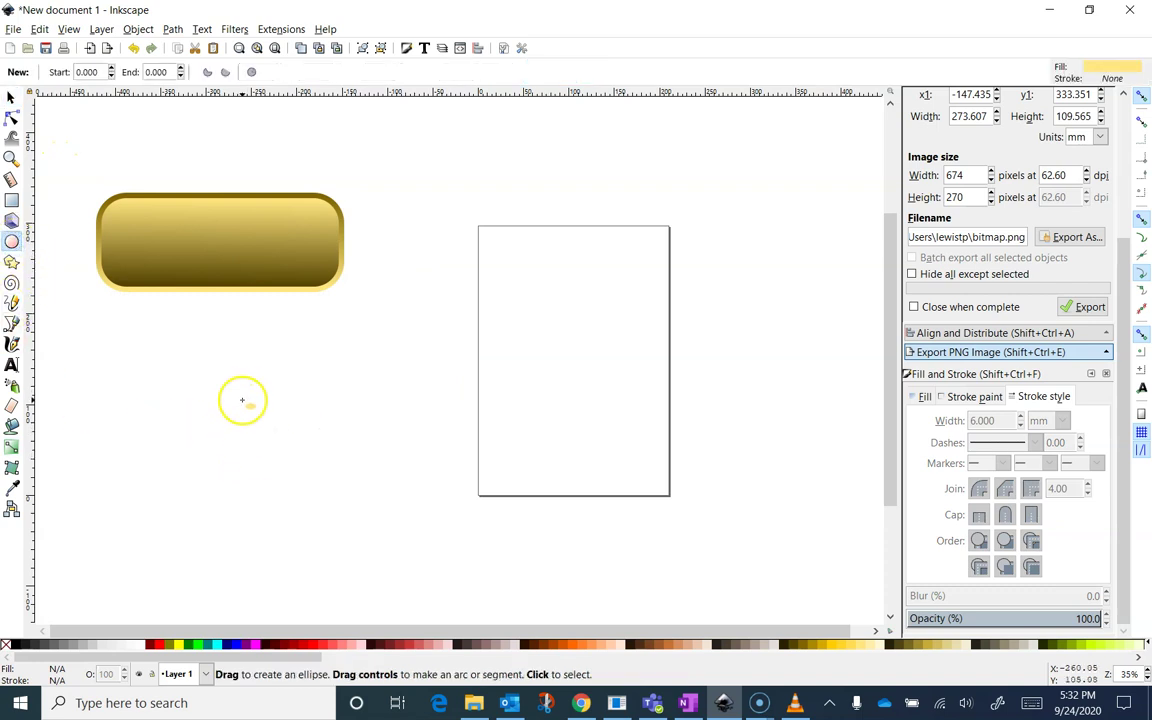
mouse_move(235, 376)
left_mouse_down()
mouse_move(329, 419)
mouse_move(409, 526)
left_mouse_up()
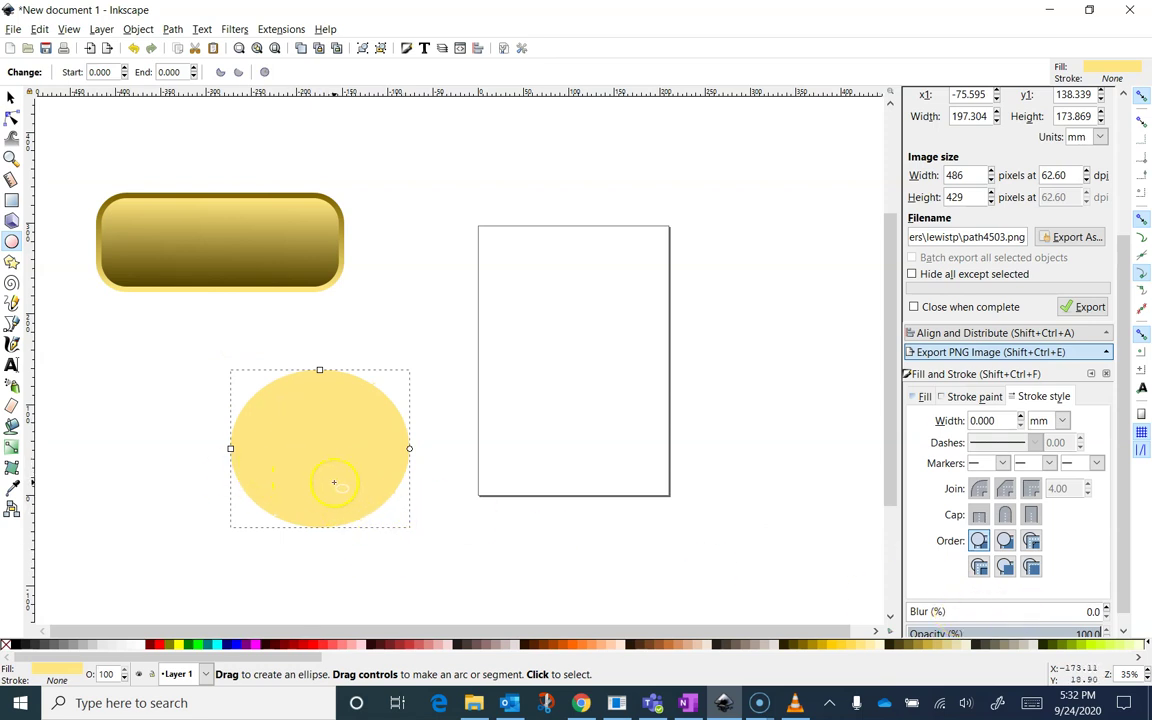
left_click(15, 449)
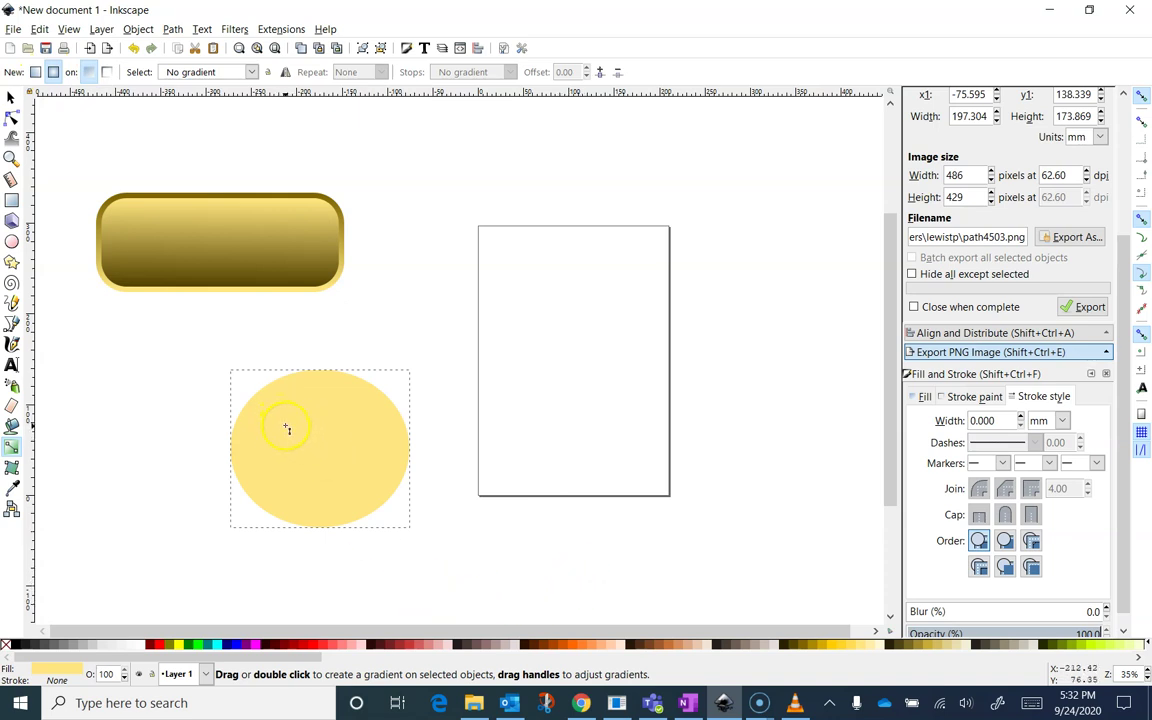
Step: Fill the ellipse with a radial gradient from a pale upper-left highlight to dark olive #445500
left_click_drag(285, 424, 341, 485)
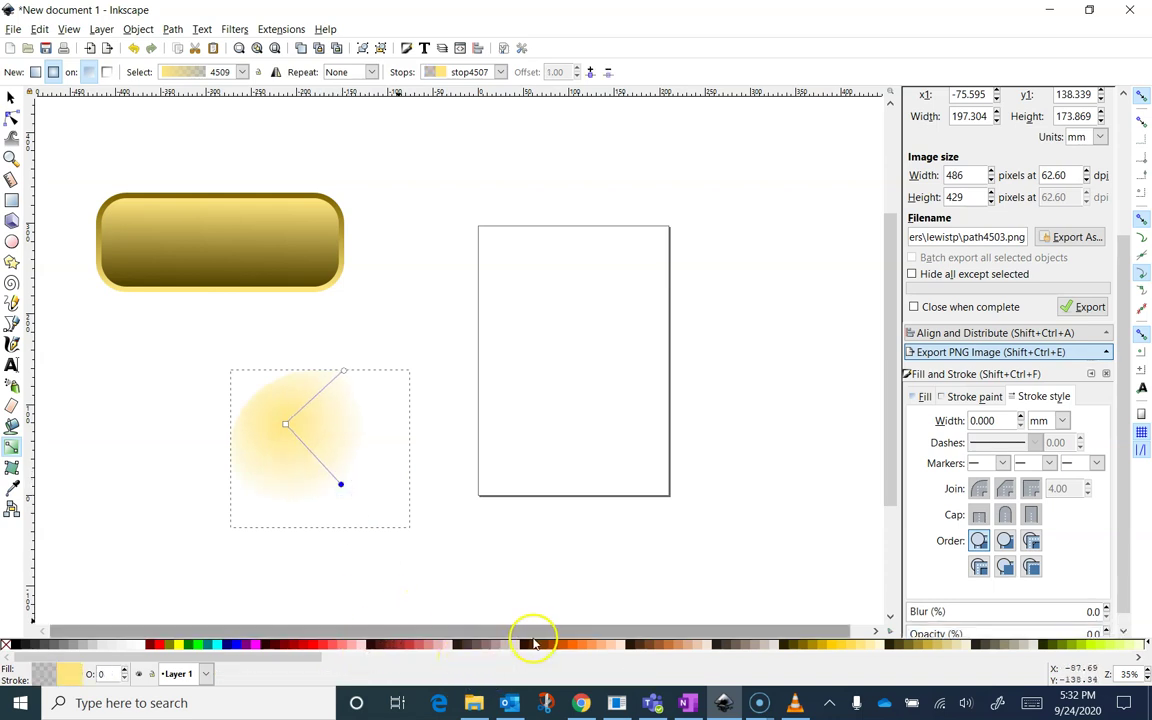
left_click(286, 425)
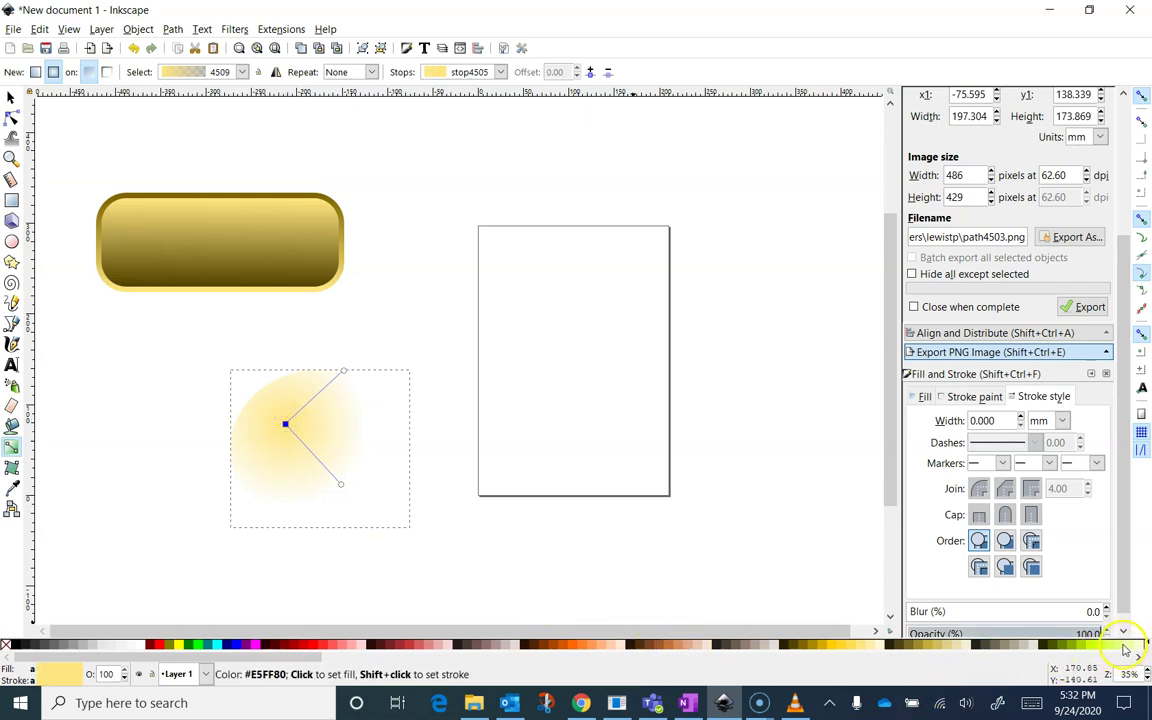
left_click(340, 484)
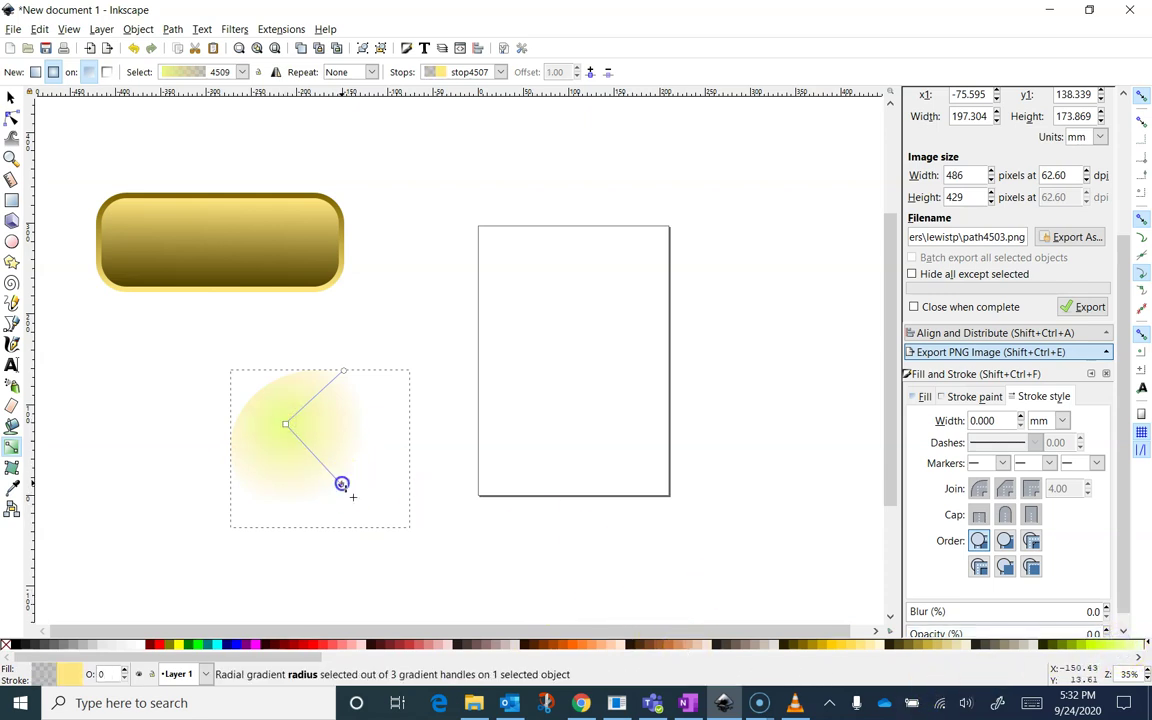
left_click(1057, 643)
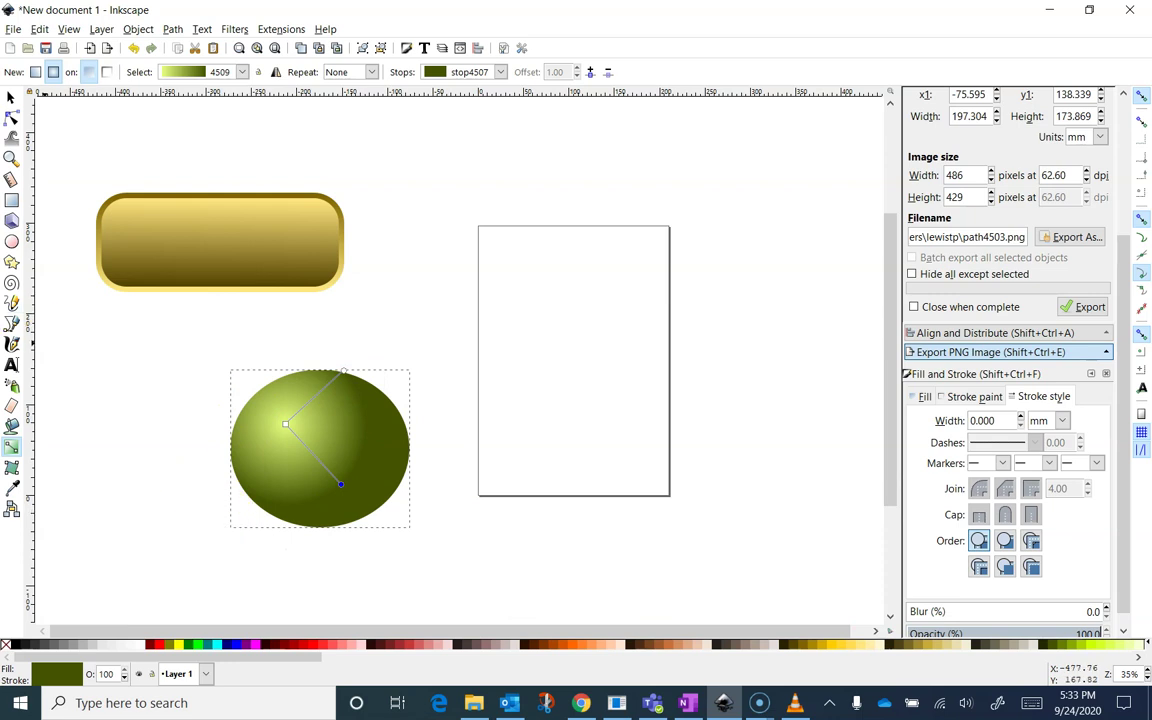
left_click(11, 98)
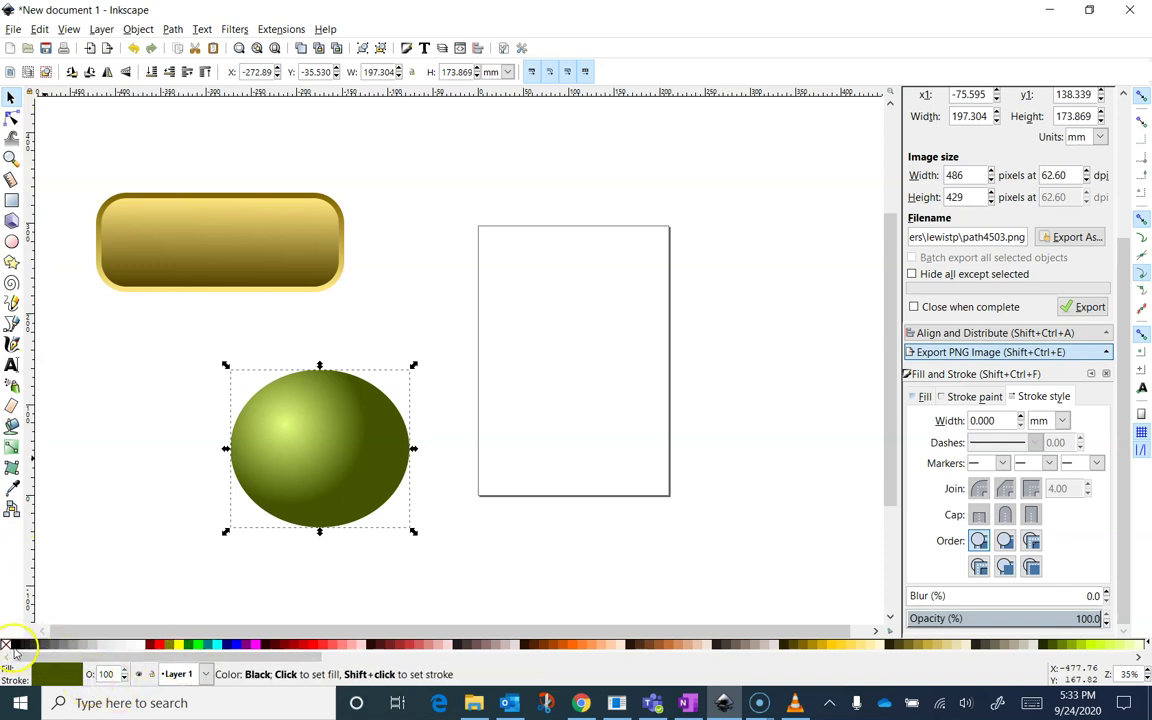
Step: Give the ellipse a 6 mm magenta outline
left_click(256, 648, "shift")
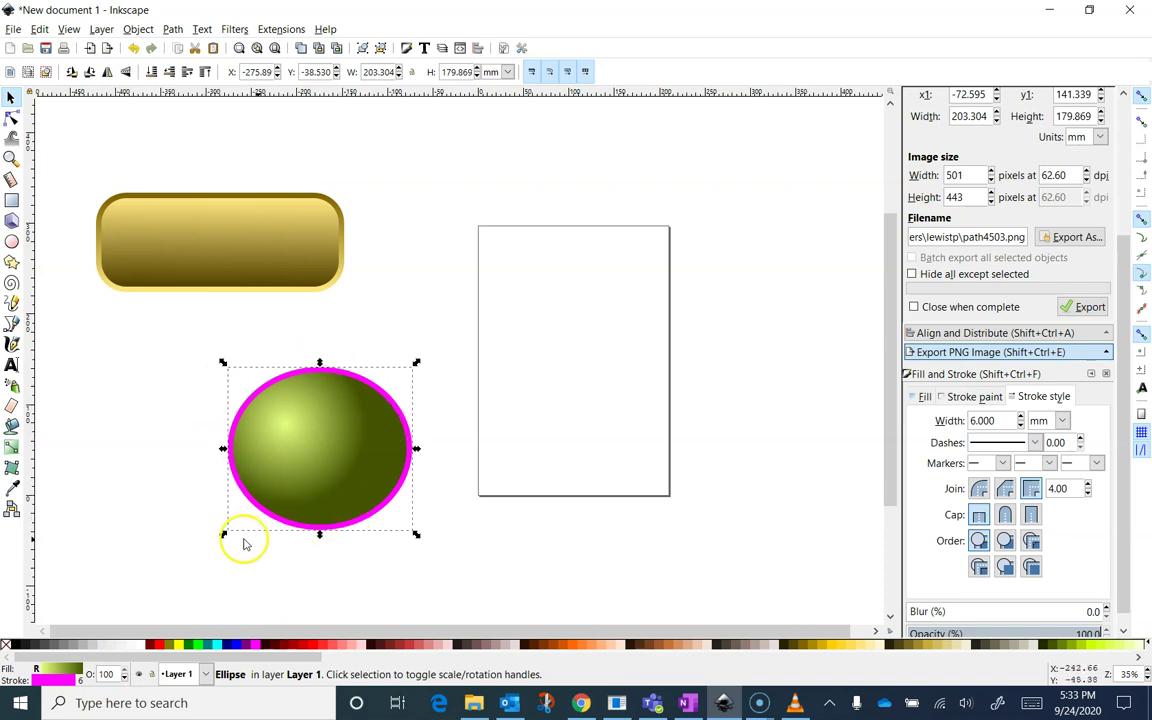
left_click(12, 447)
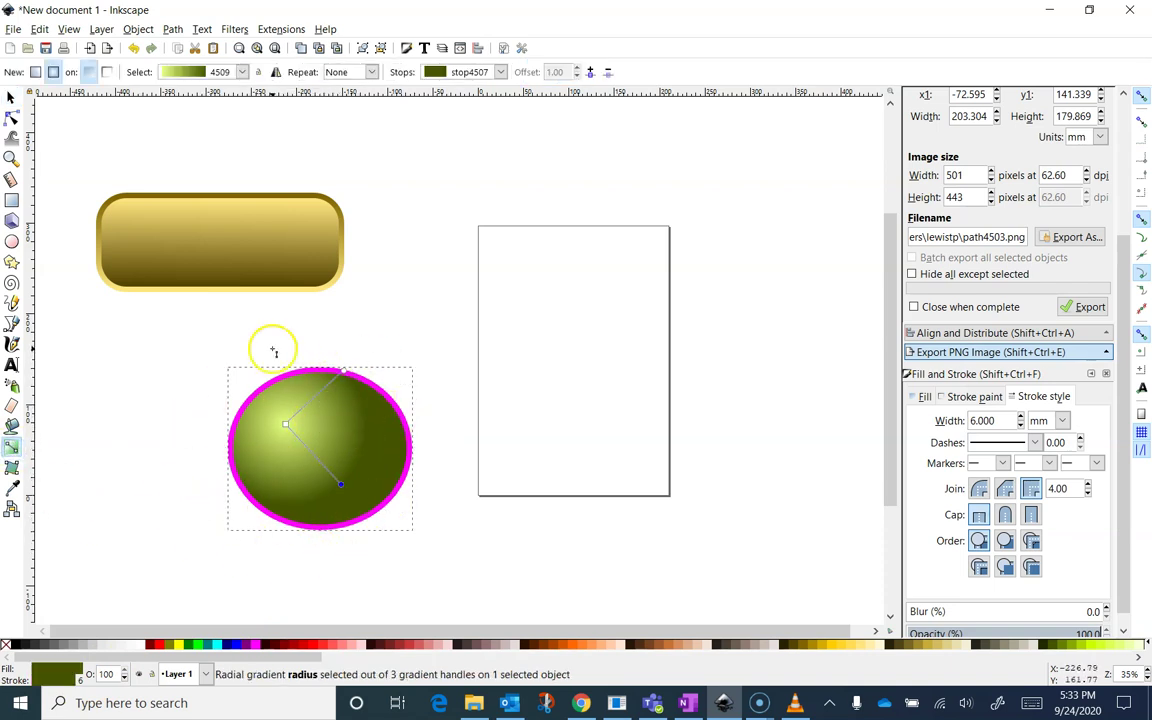
Step: Give the ellipse's outline a diagonal gradient from light yellow #FFE680 to dark brown #554400
left_click(107, 75)
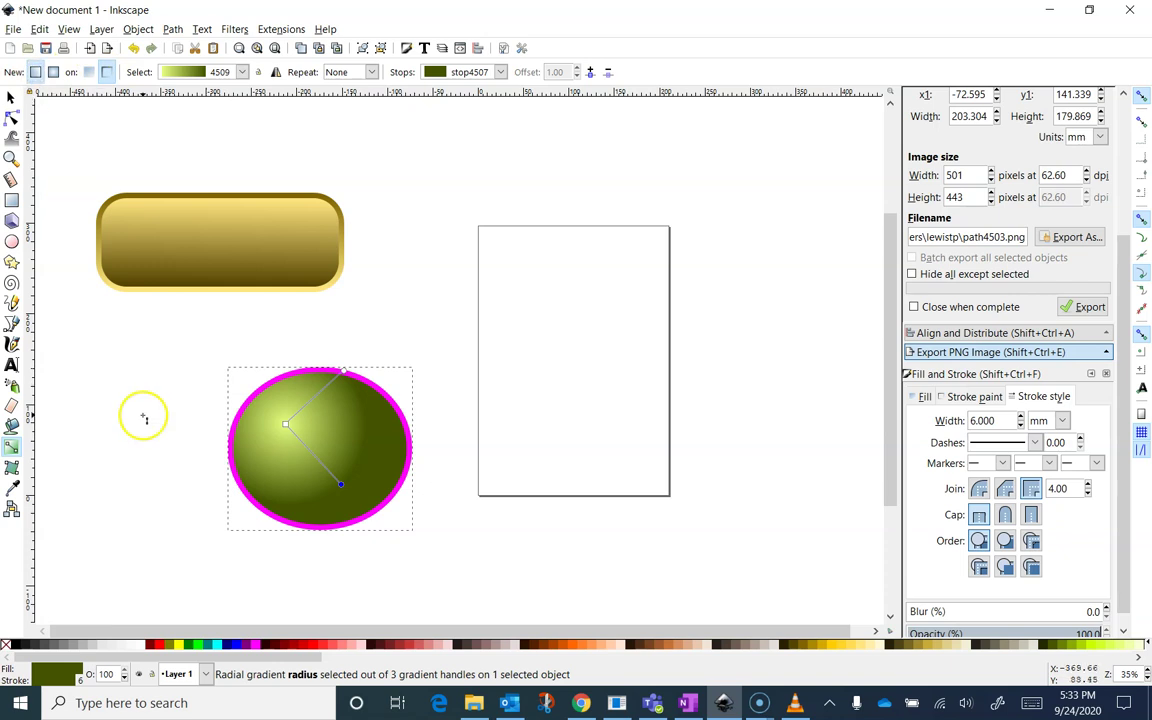
mouse_move(236, 422)
left_mouse_down()
mouse_move(303, 476)
mouse_move(350, 540)
mouse_move(348, 524)
left_mouse_up()
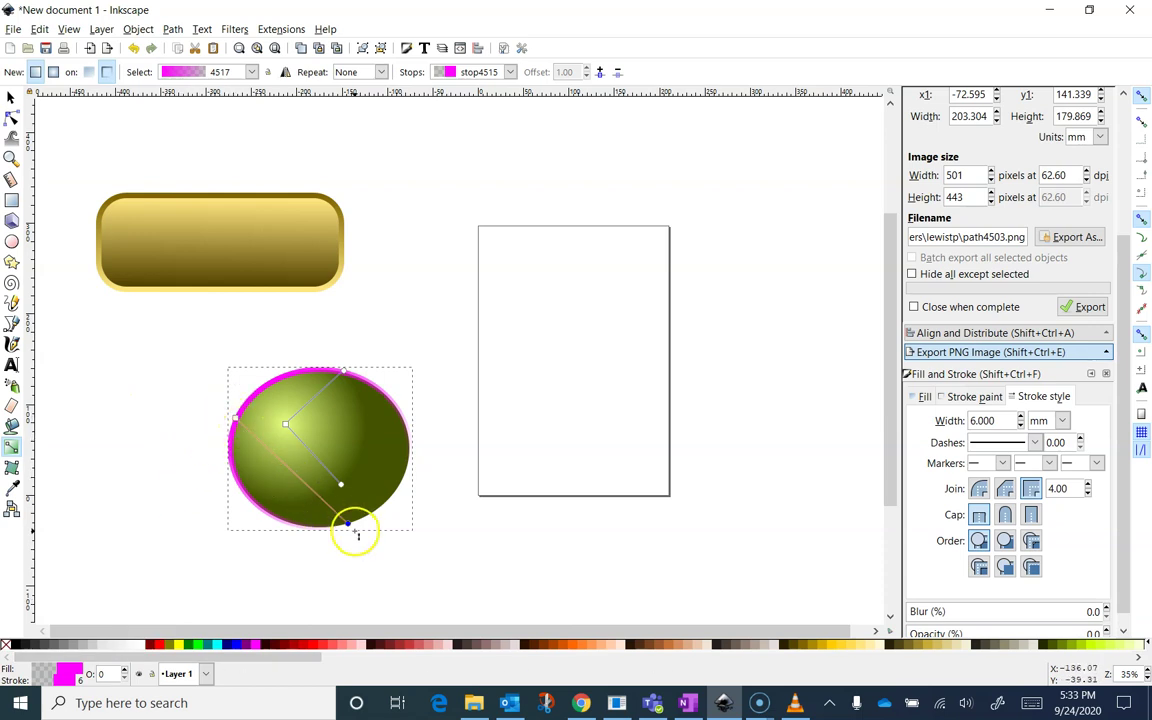
left_click(236, 420)
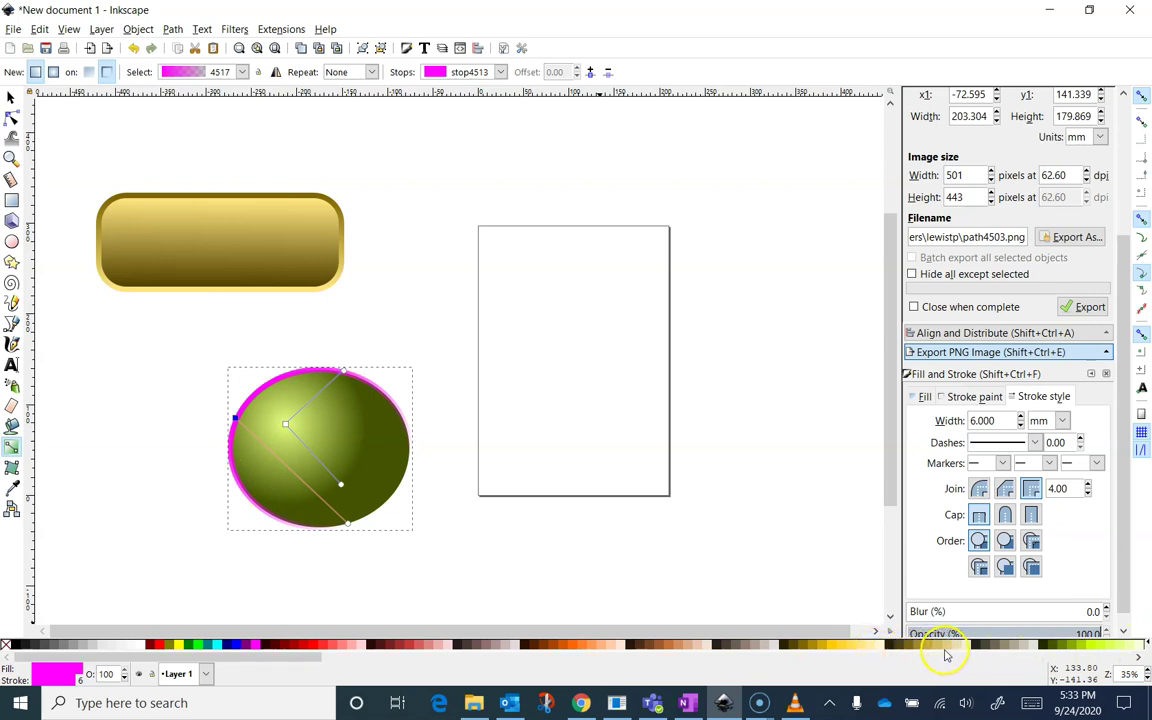
left_click(864, 648)
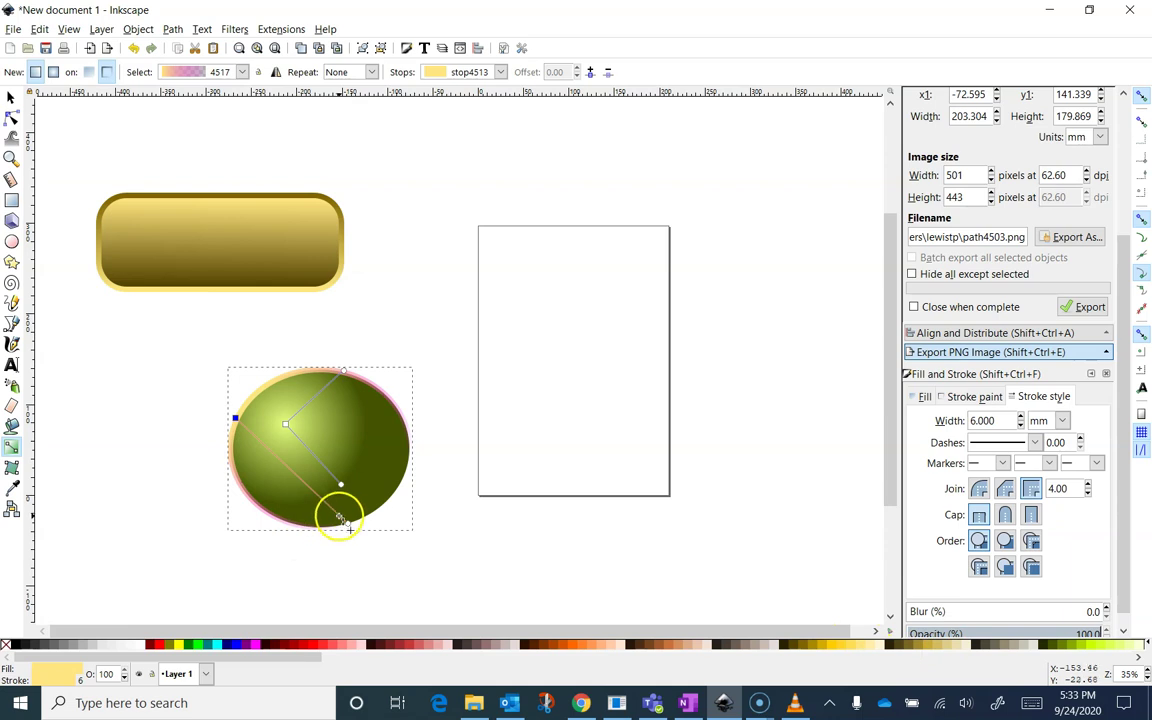
left_click(346, 522)
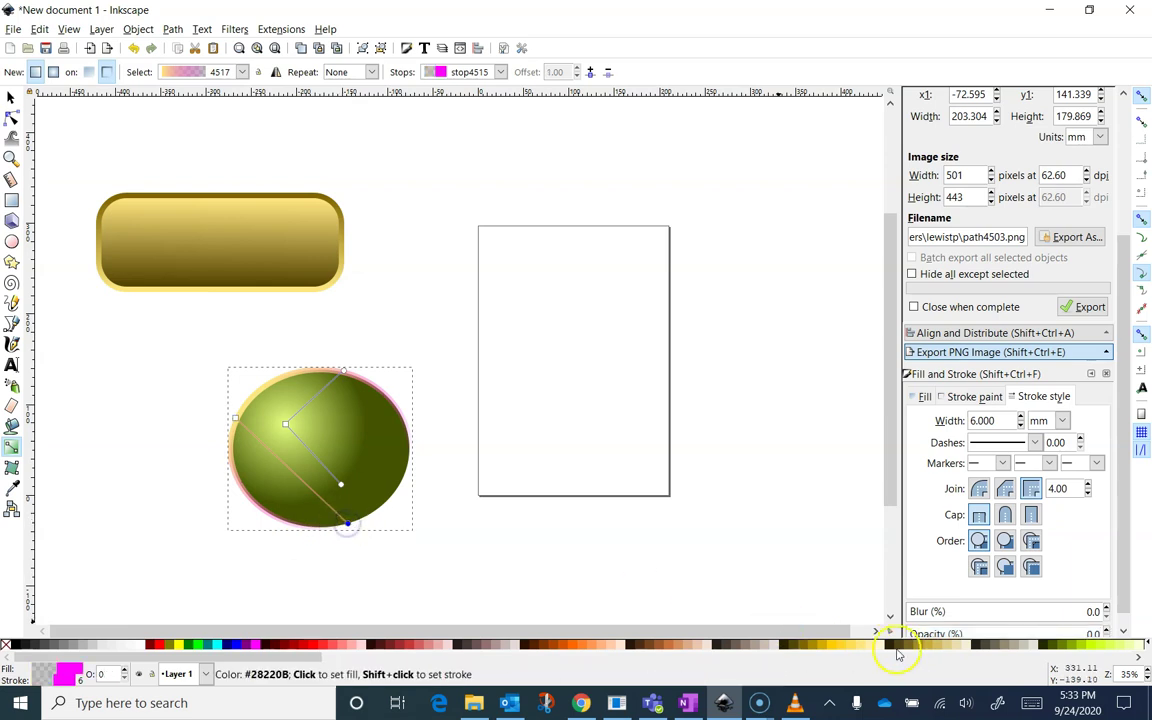
left_click(790, 646)
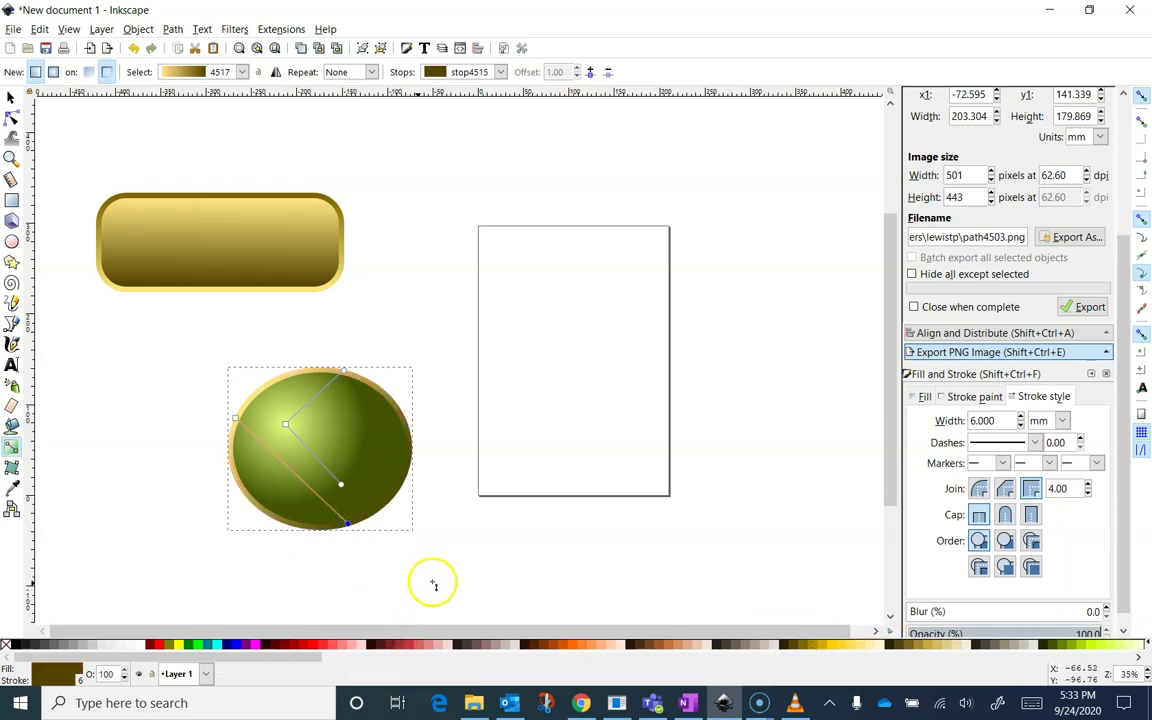
left_click(10, 97)
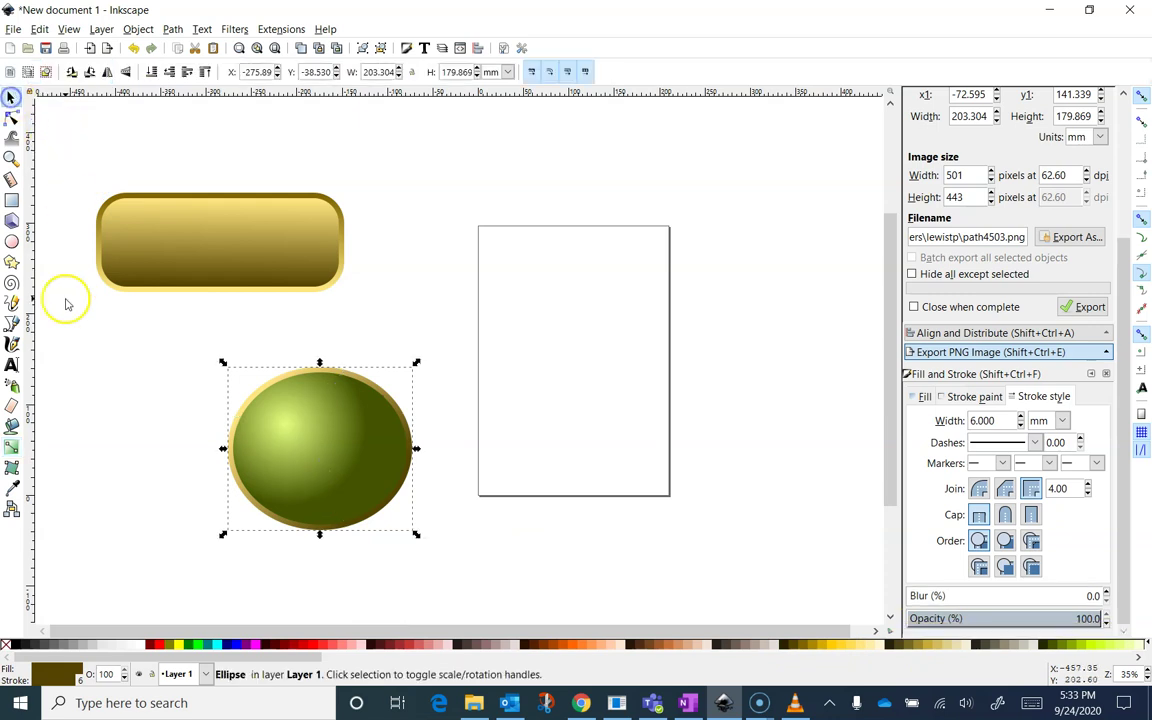
left_click(62, 345)
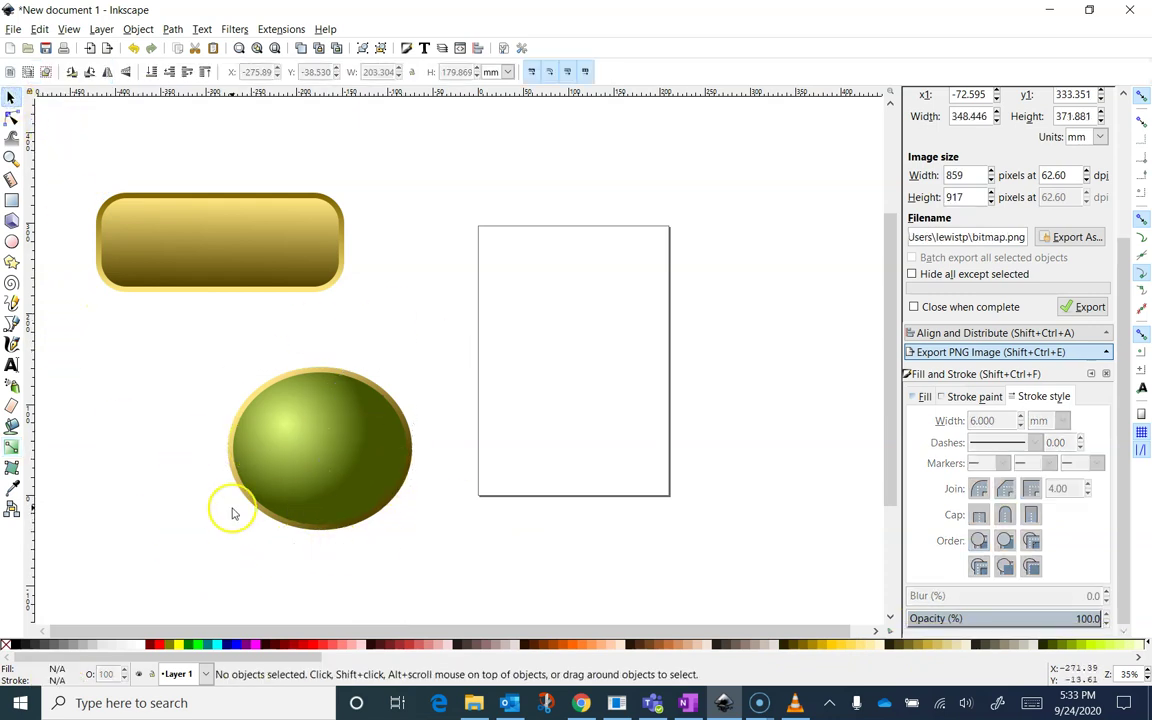